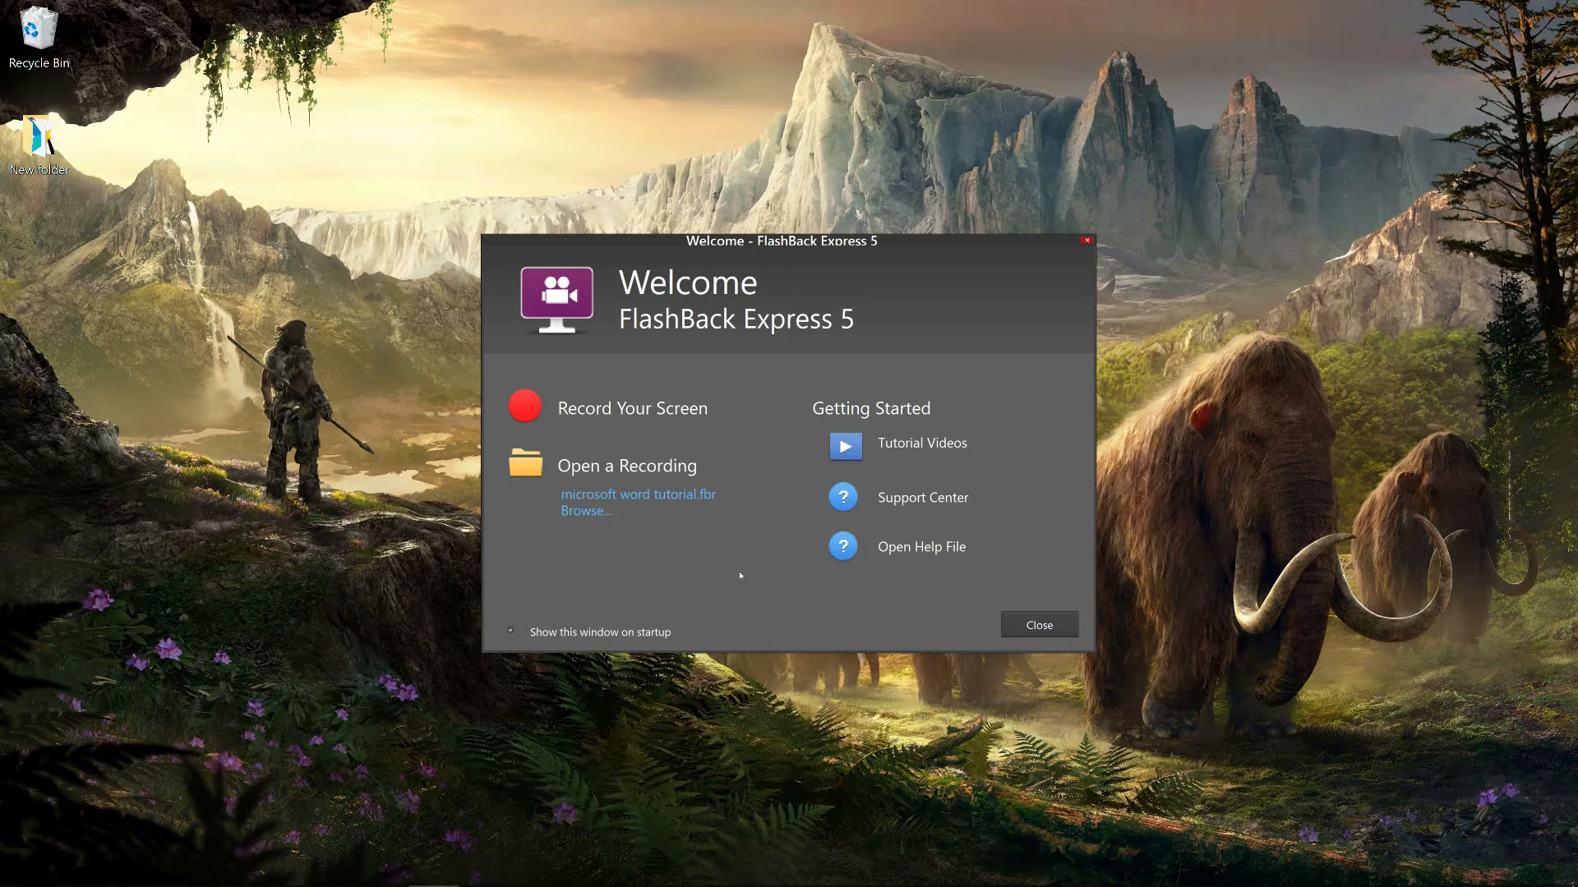
Open the screen recorder and review the available capture areas, keeping Full screen selected.
{"action": "left_click", "coordinate": [634, 416]}
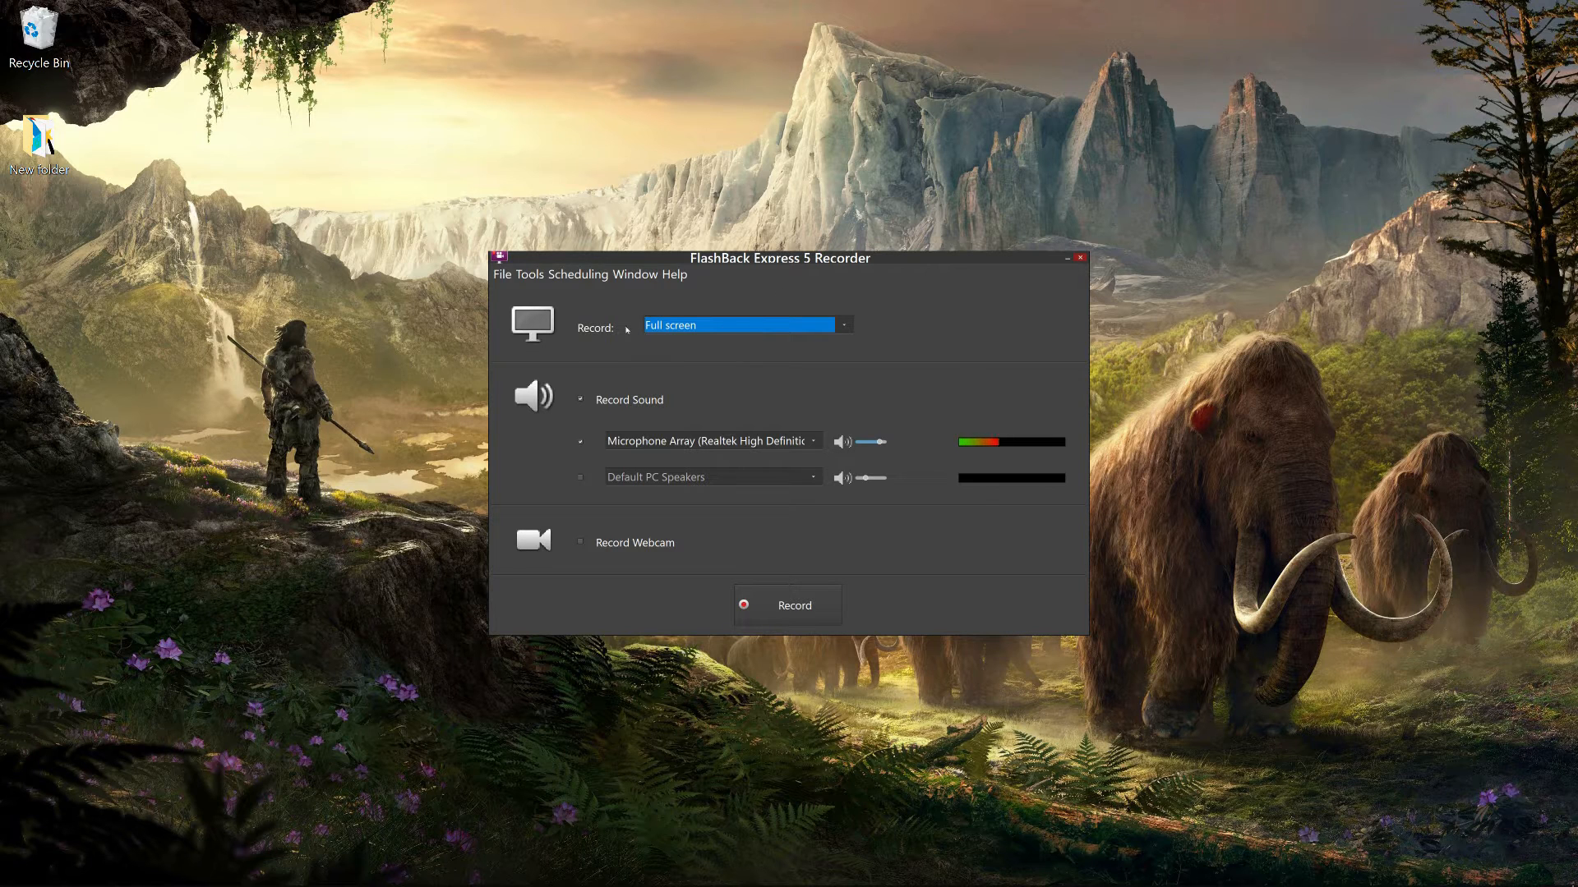
{"action": "left_click", "coordinate": [781, 332]}
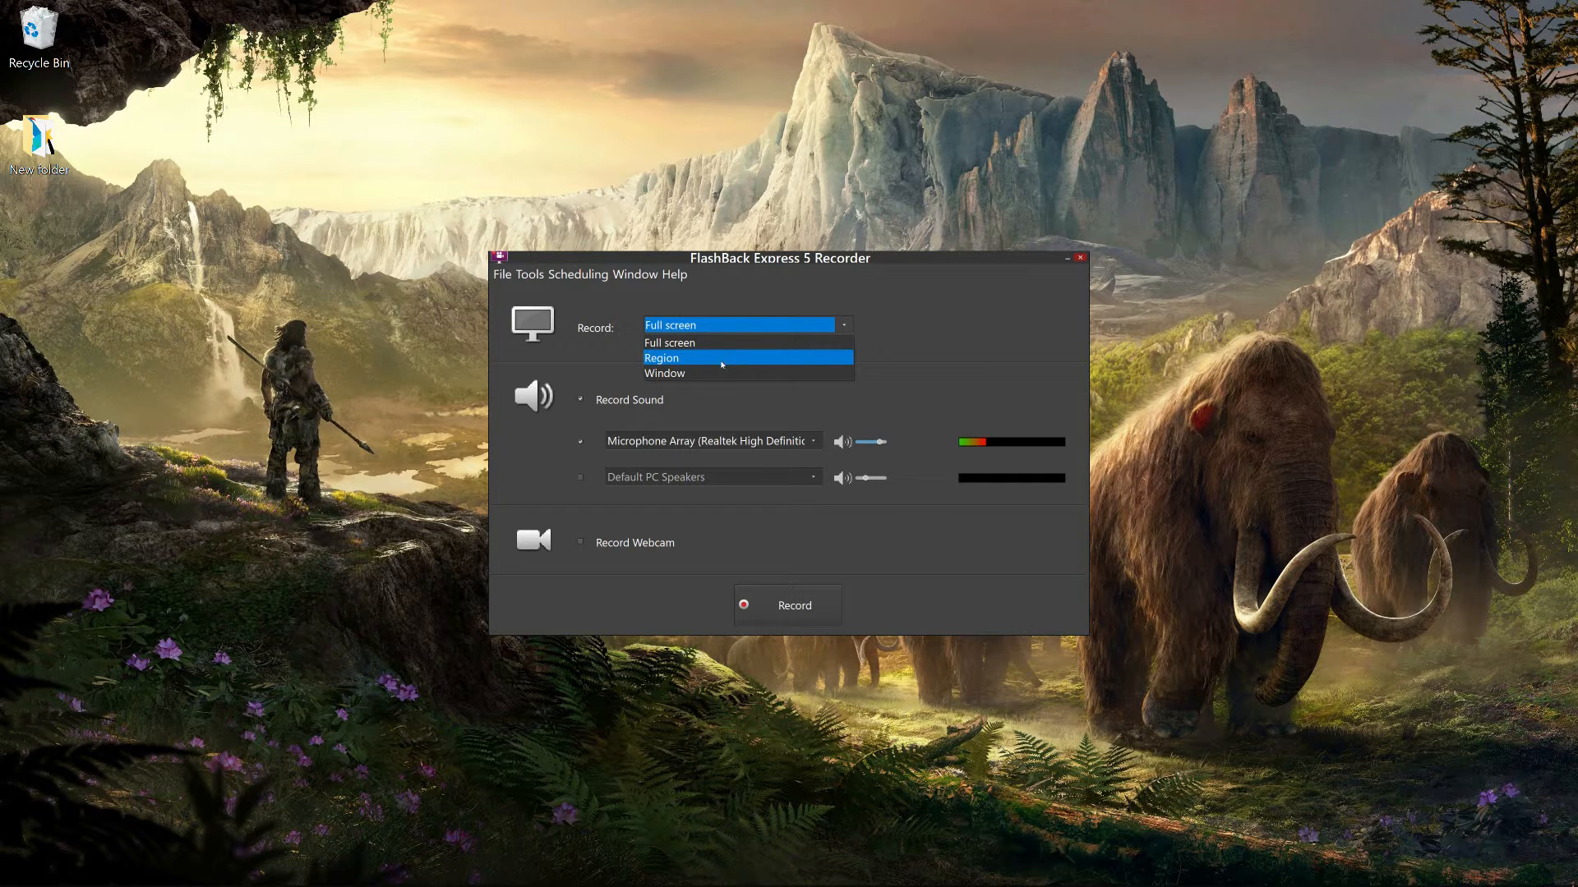
{"action": "left_click", "coordinate": [806, 286]}
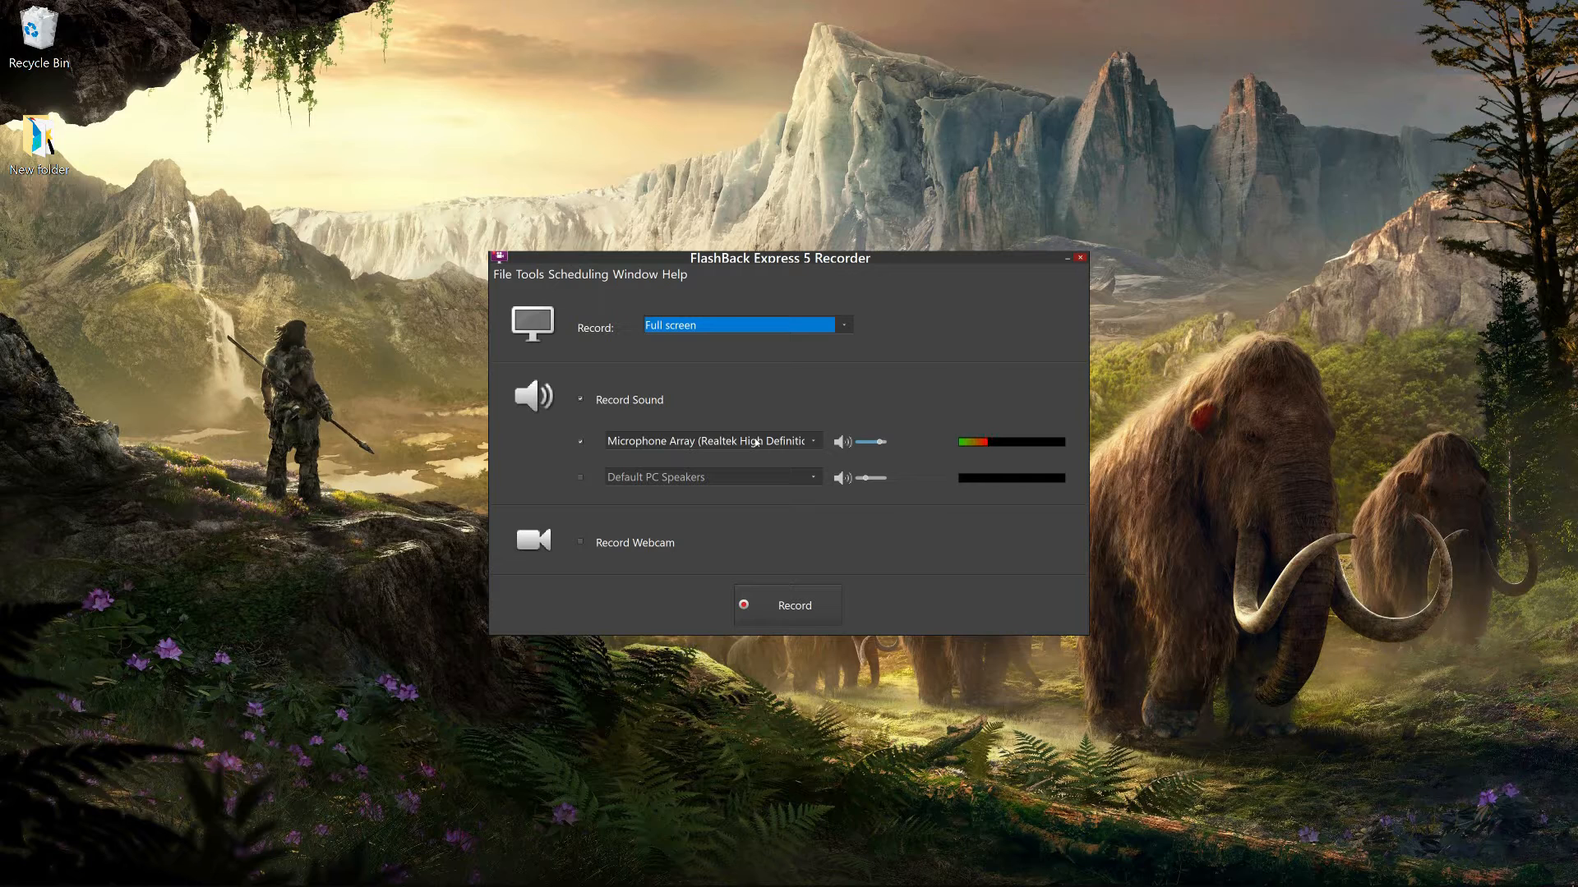
Review the microphone sources, keep Microphone Array (Realtek High Definition), and try enabling sound recording from the default PC speakers.
{"action": "left_click", "coordinate": [756, 441]}
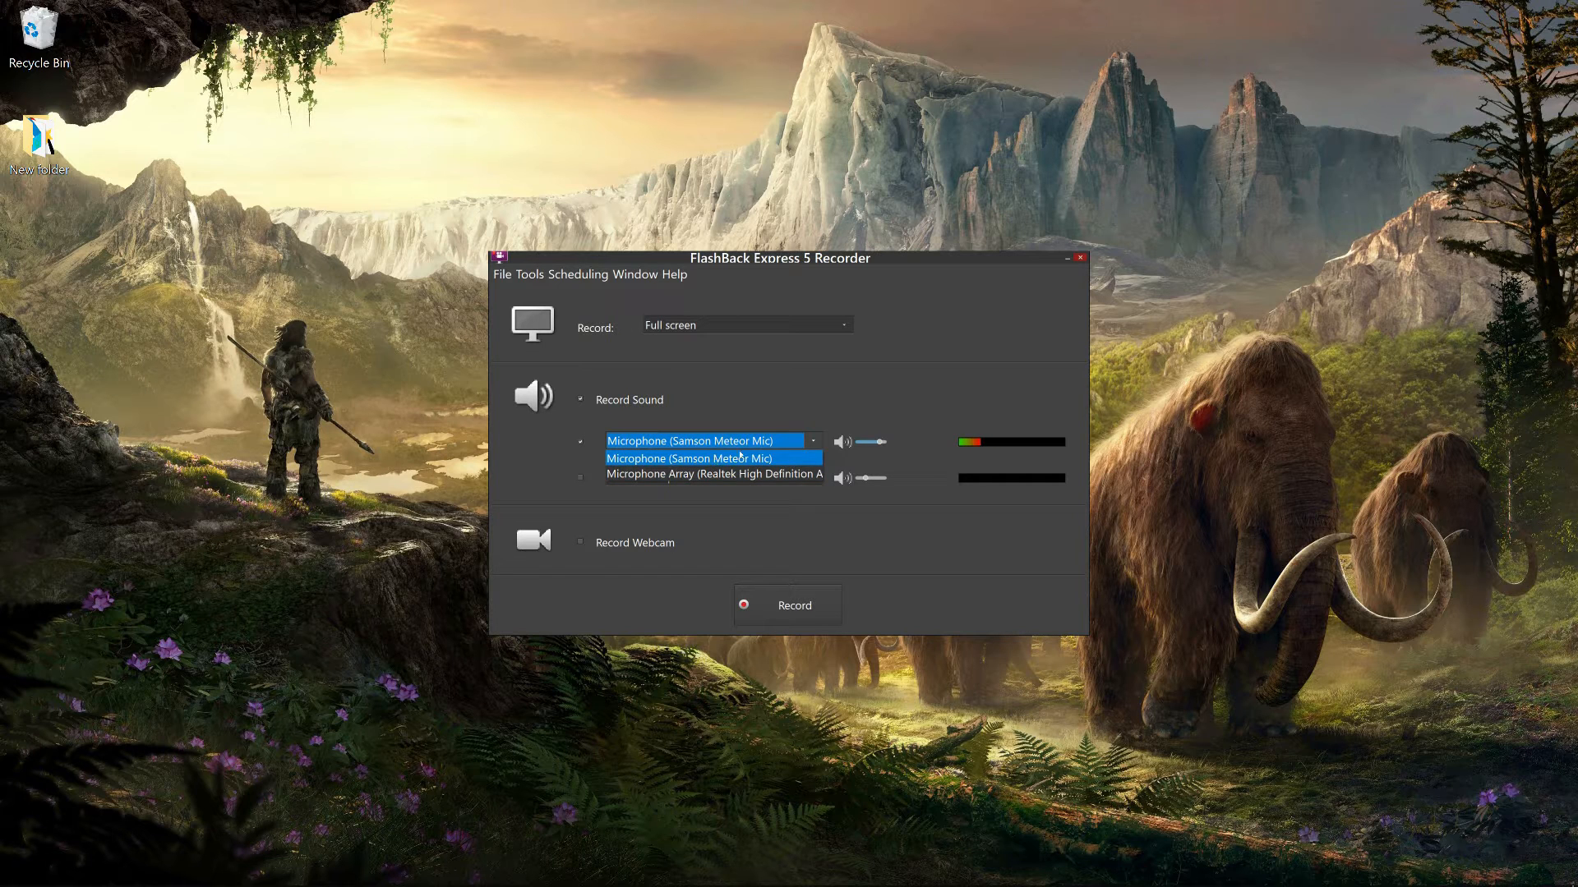
{"action": "left_click", "coordinate": [782, 437]}
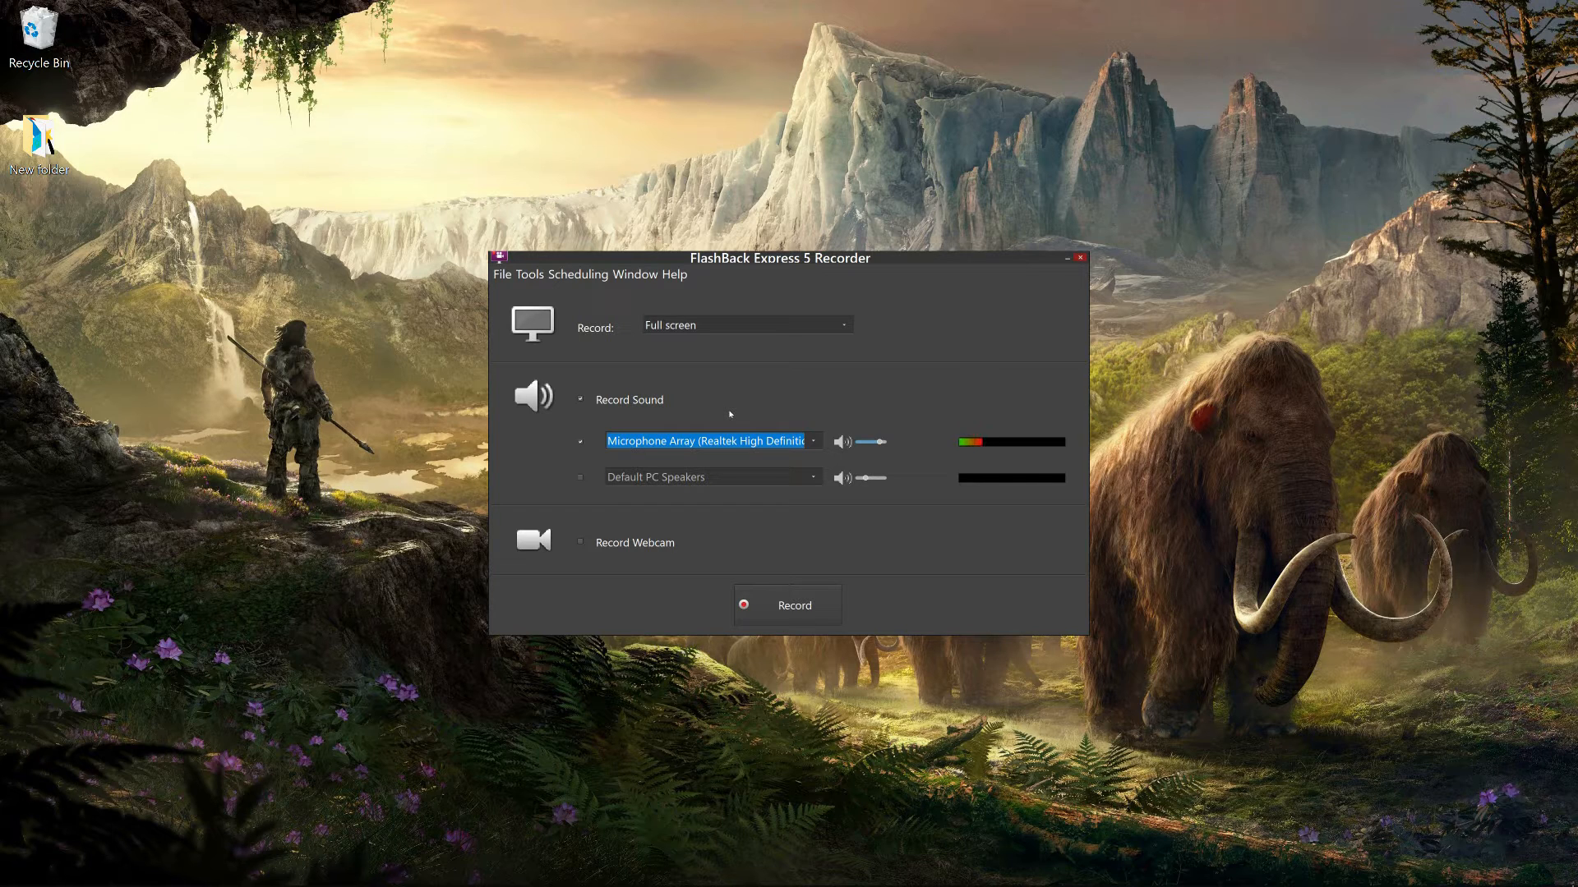
{"action": "left_click", "coordinate": [581, 477]}
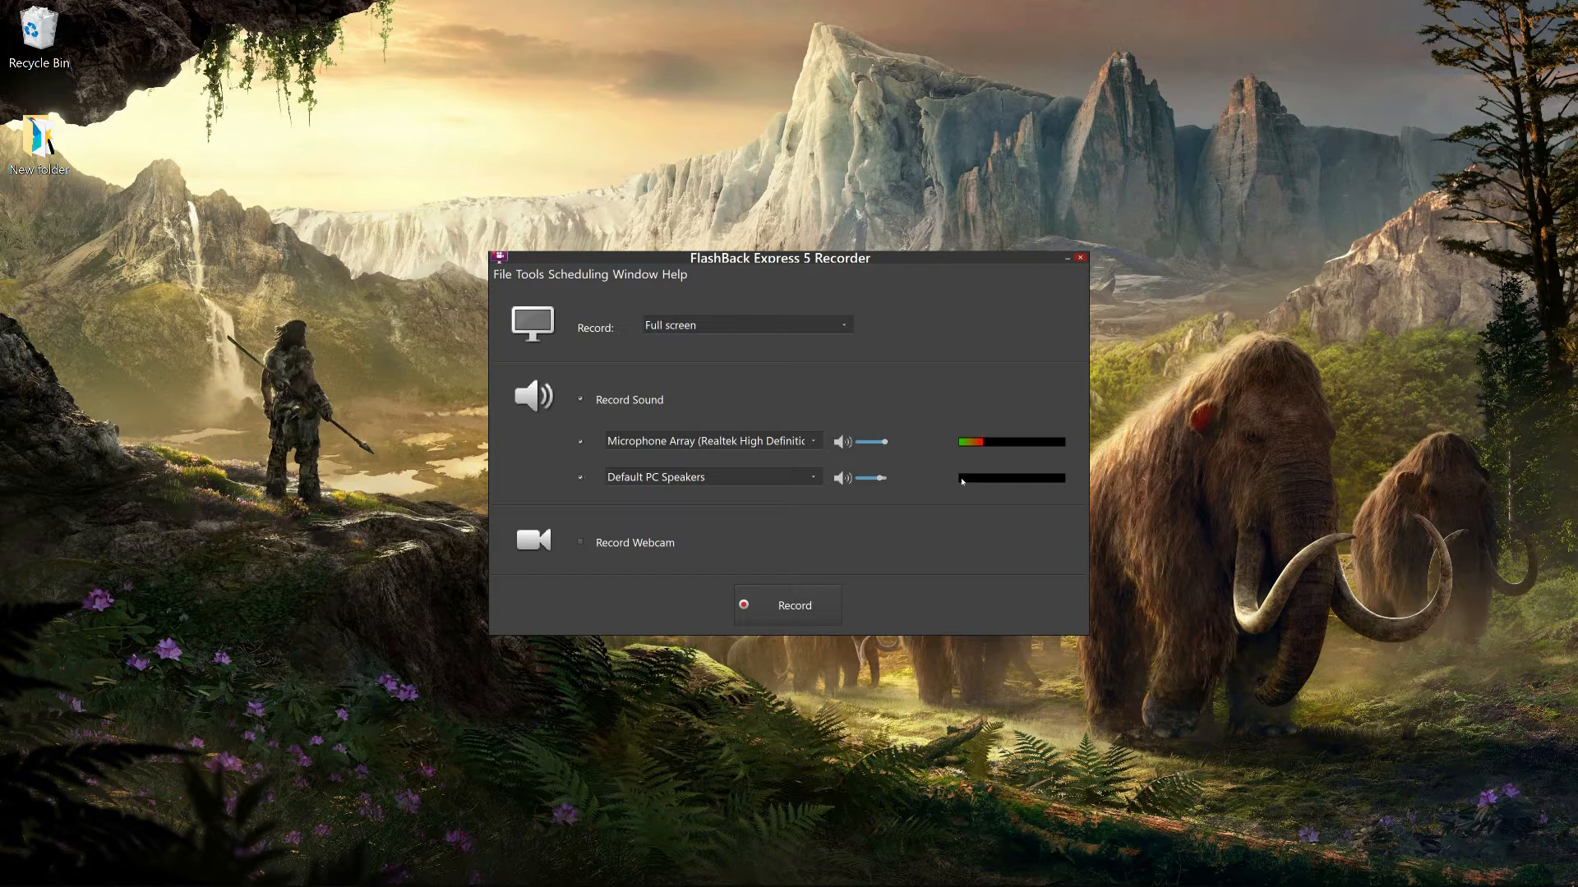
{"action": "left_click", "coordinate": [581, 480]}
Open the recorder options and set the sound format's sample rate to 22.05 kHz.
{"action": "left_click", "coordinate": [530, 275]}
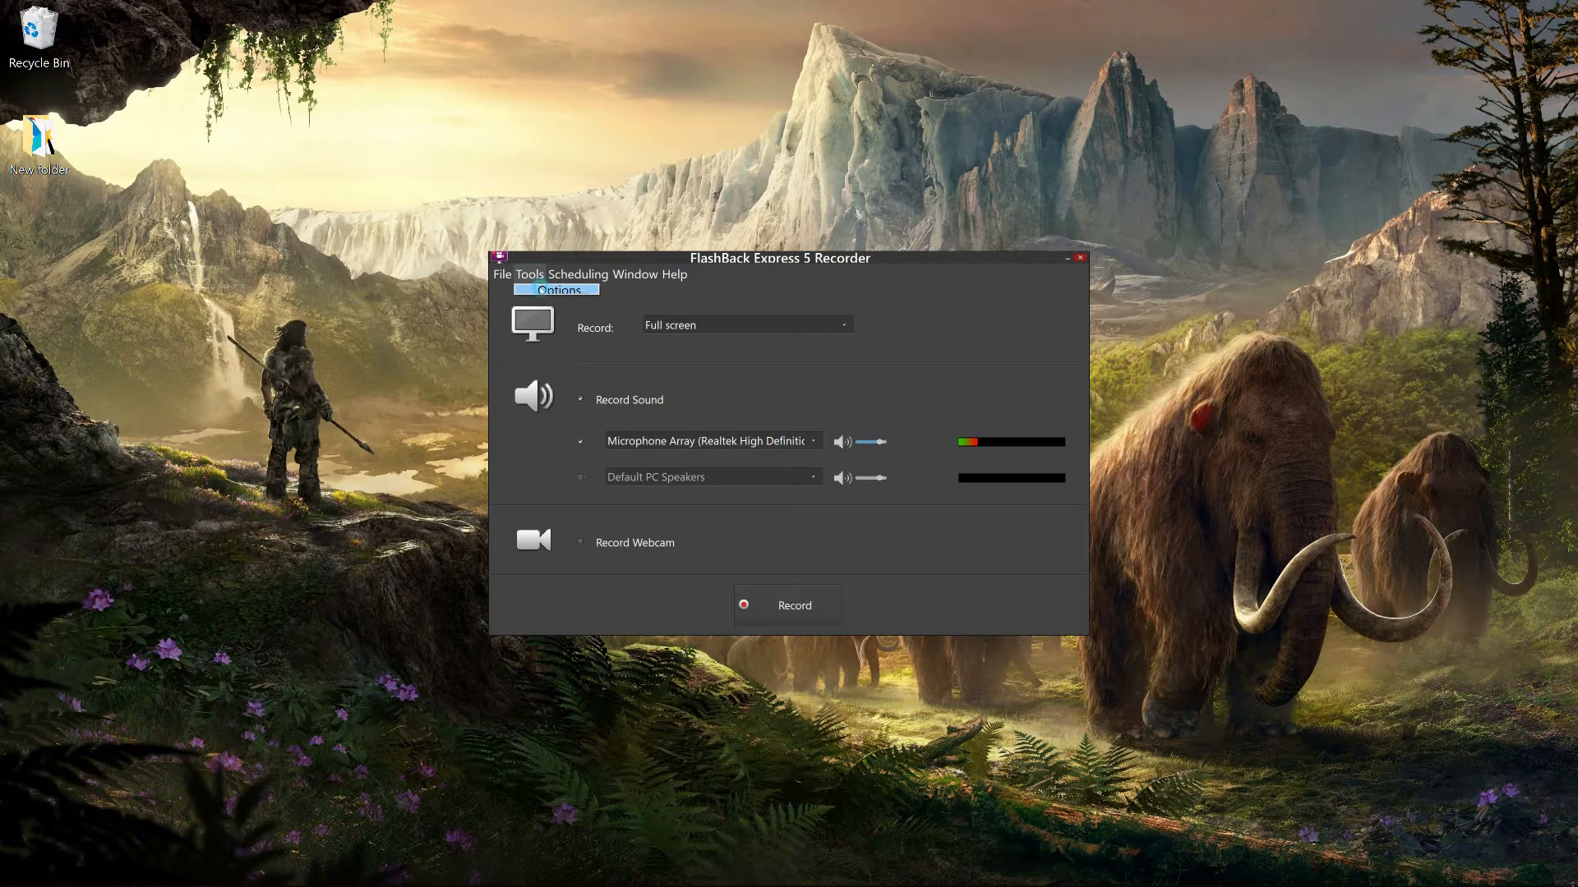
{"action": "left_click", "coordinate": [541, 290]}
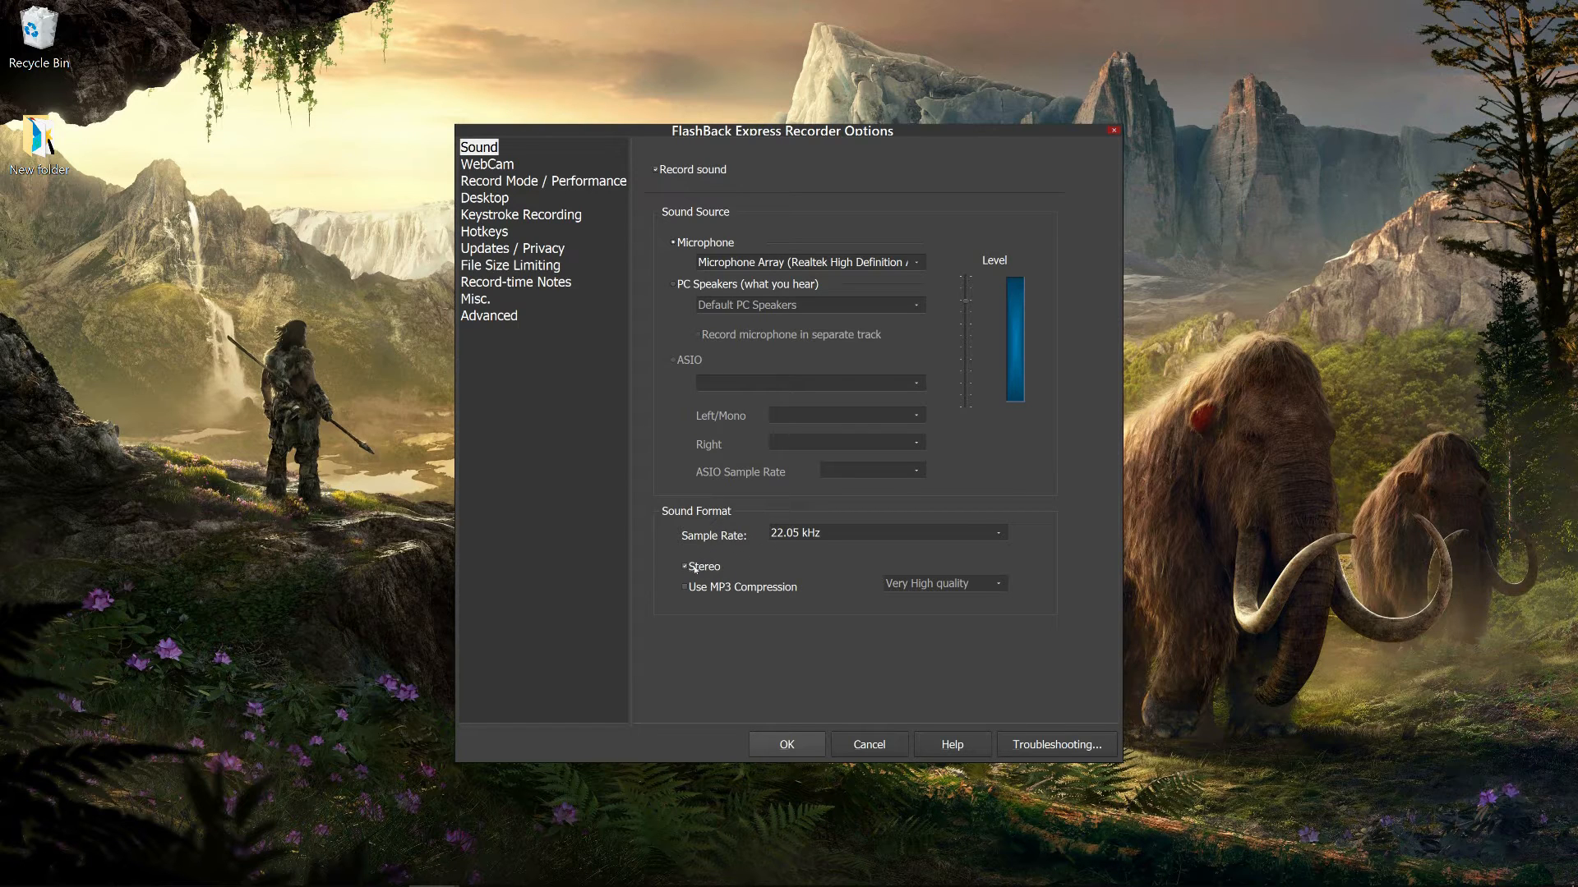
{"action": "left_click", "coordinate": [815, 534]}
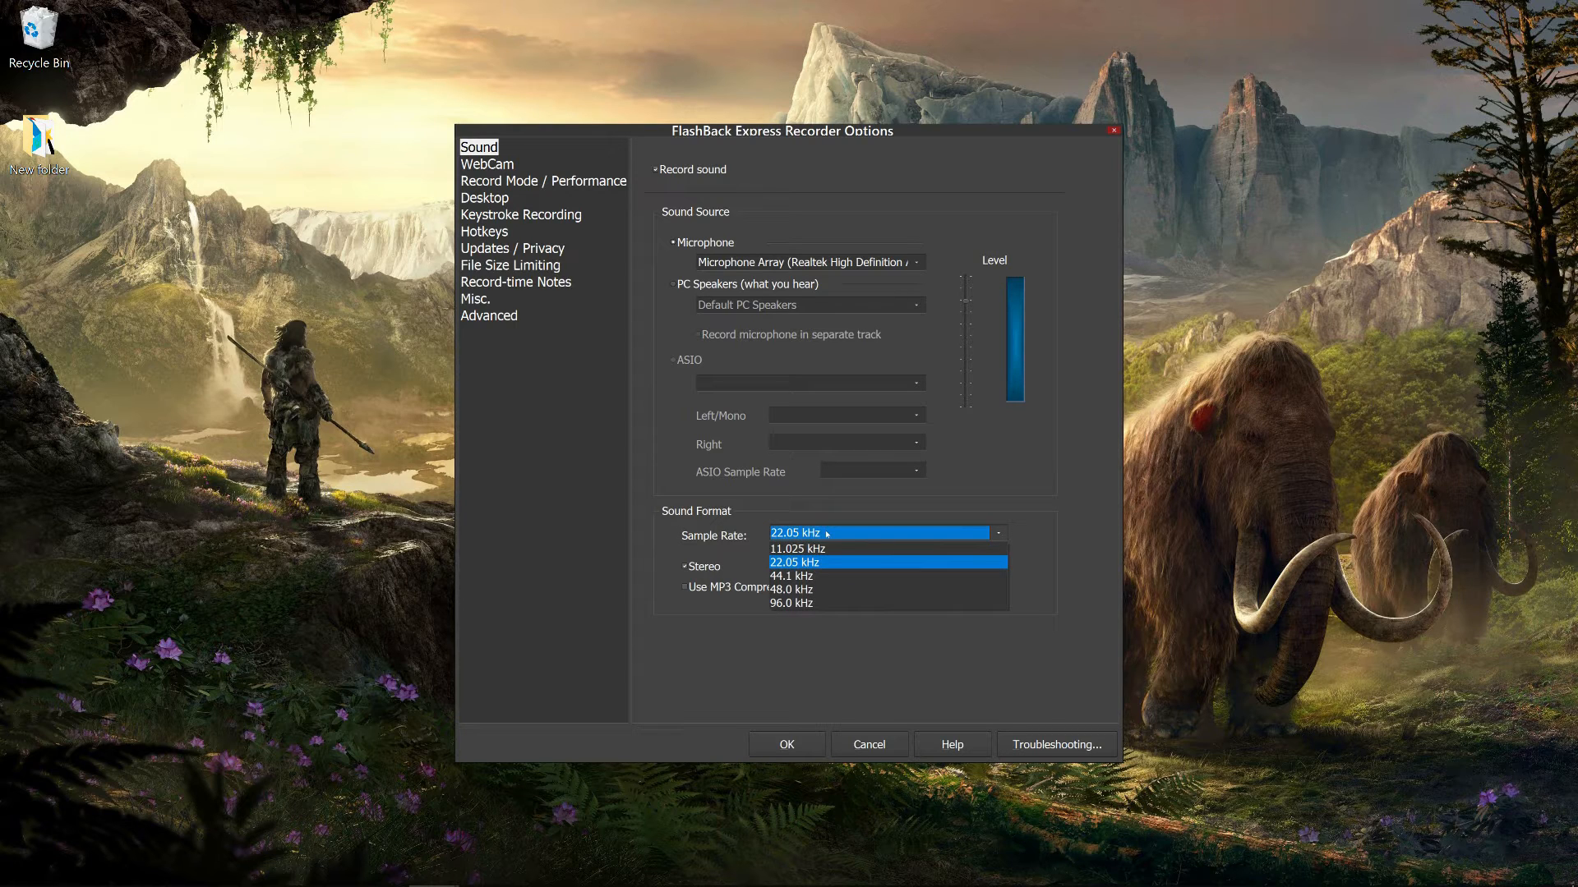
{"action": "left_click", "coordinate": [826, 534]}
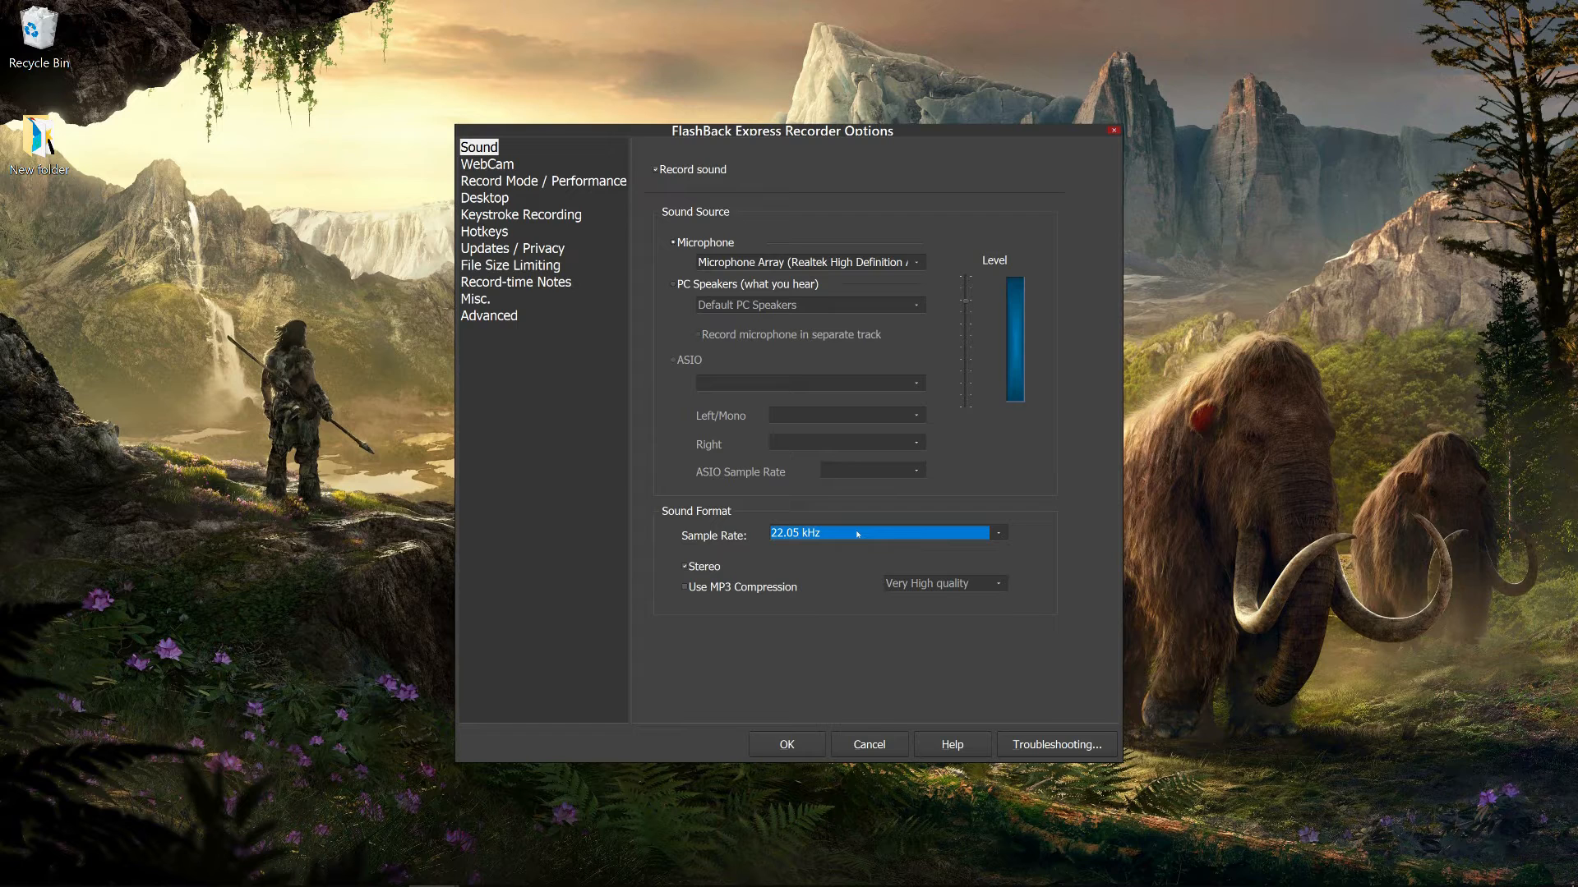
{"action": "left_click", "coordinate": [857, 534]}
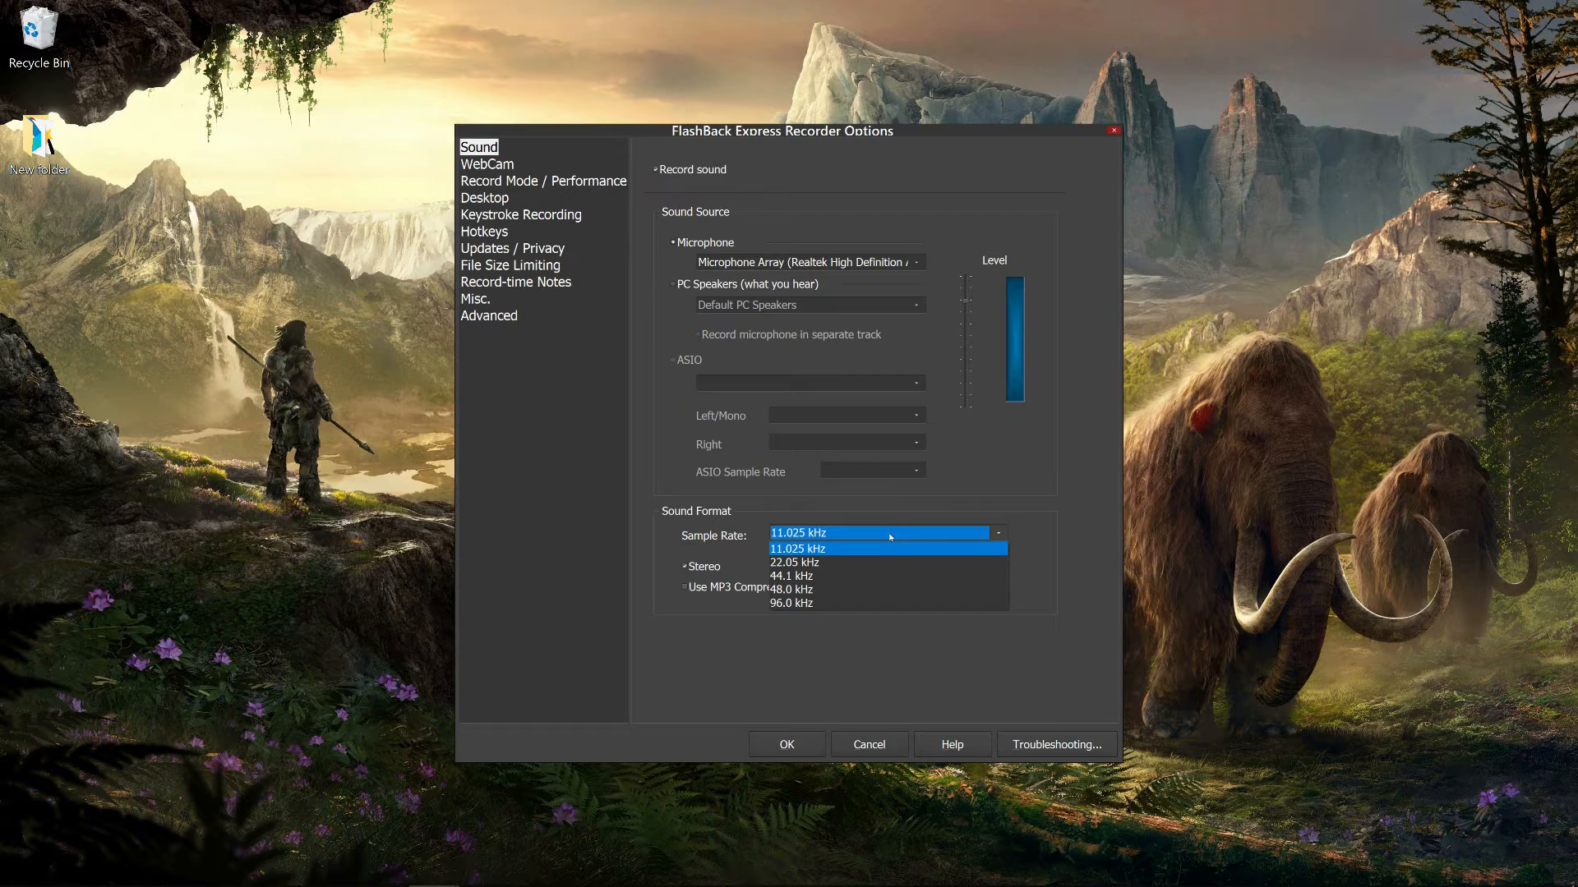
{"action": "left_click", "coordinate": [811, 563]}
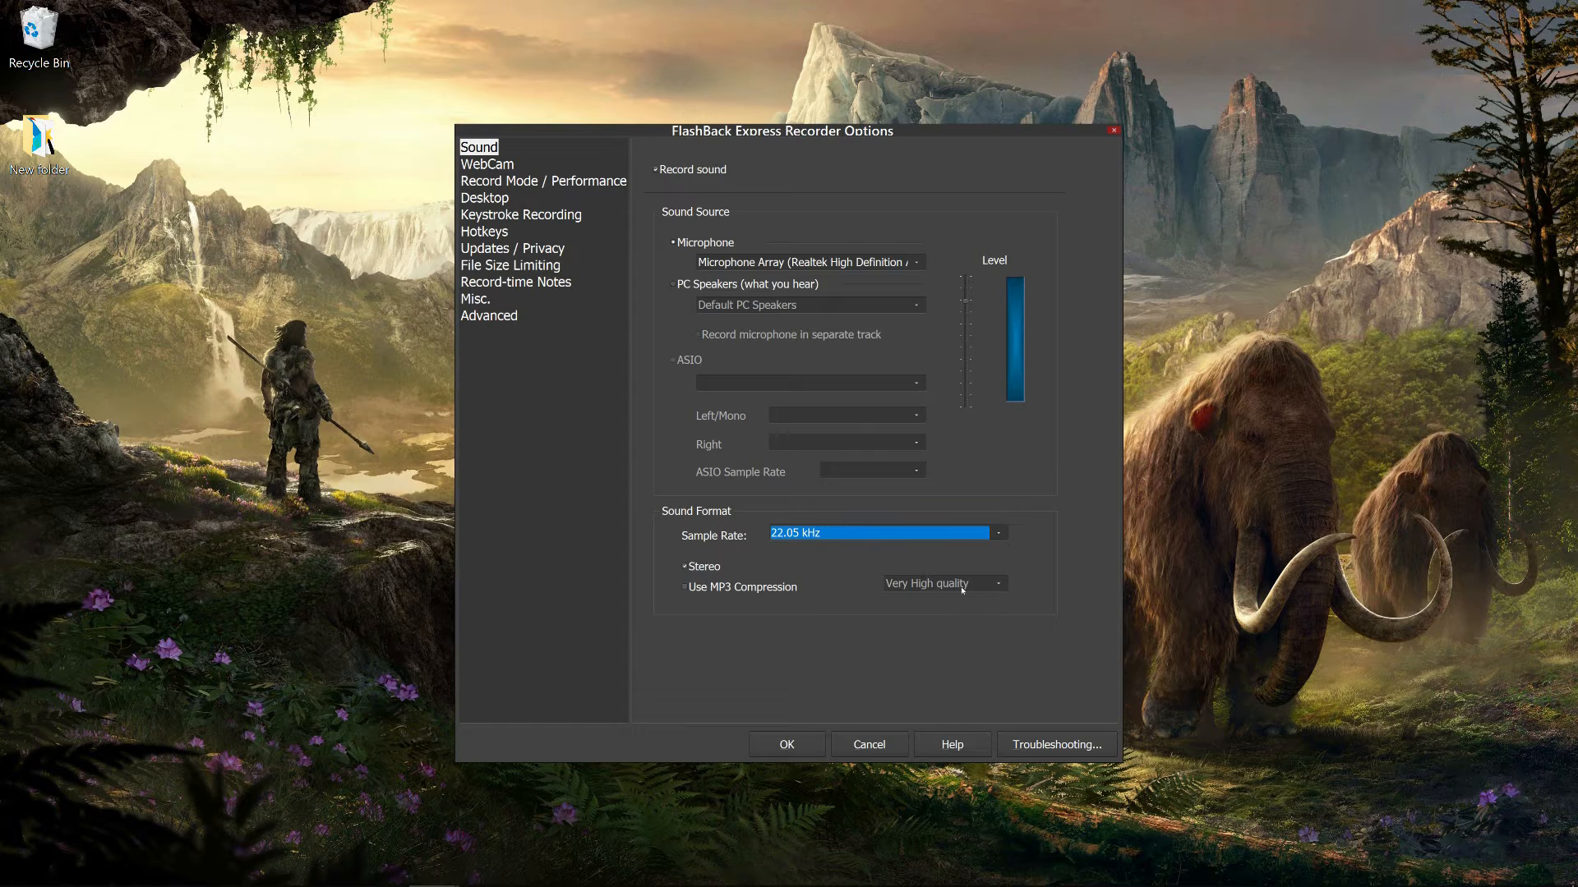
Examine the remaining recorder options, from webcam and record mode through hotkeys and file size limiting to advanced settings, and accept them.
{"action": "left_click", "coordinate": [487, 166]}
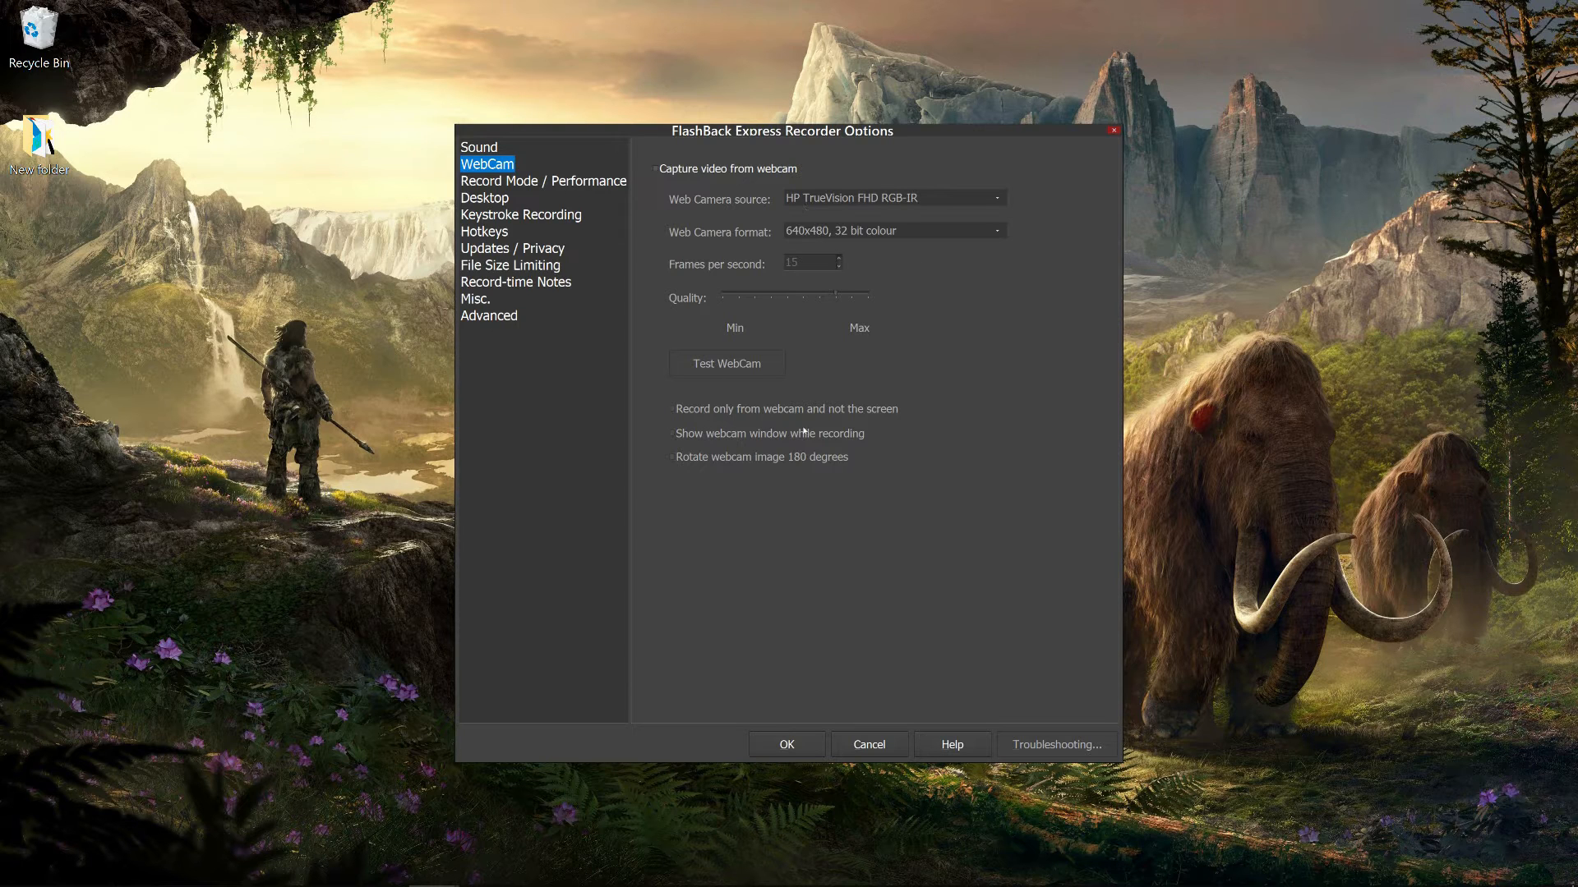
{"action": "left_click", "coordinate": [578, 186]}
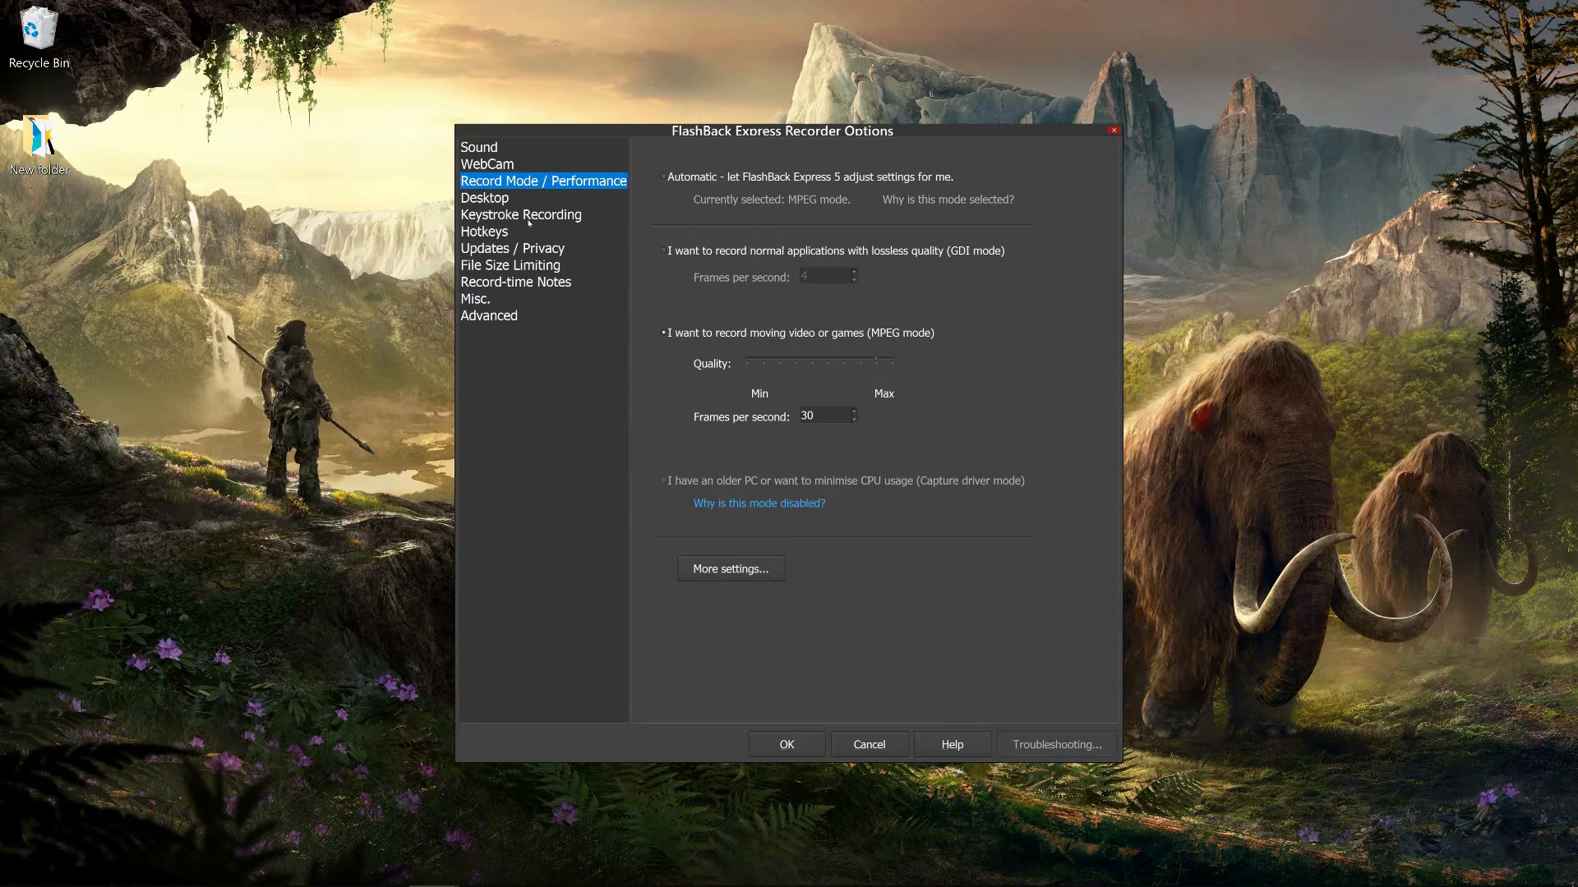
{"action": "left_click", "coordinate": [498, 202]}
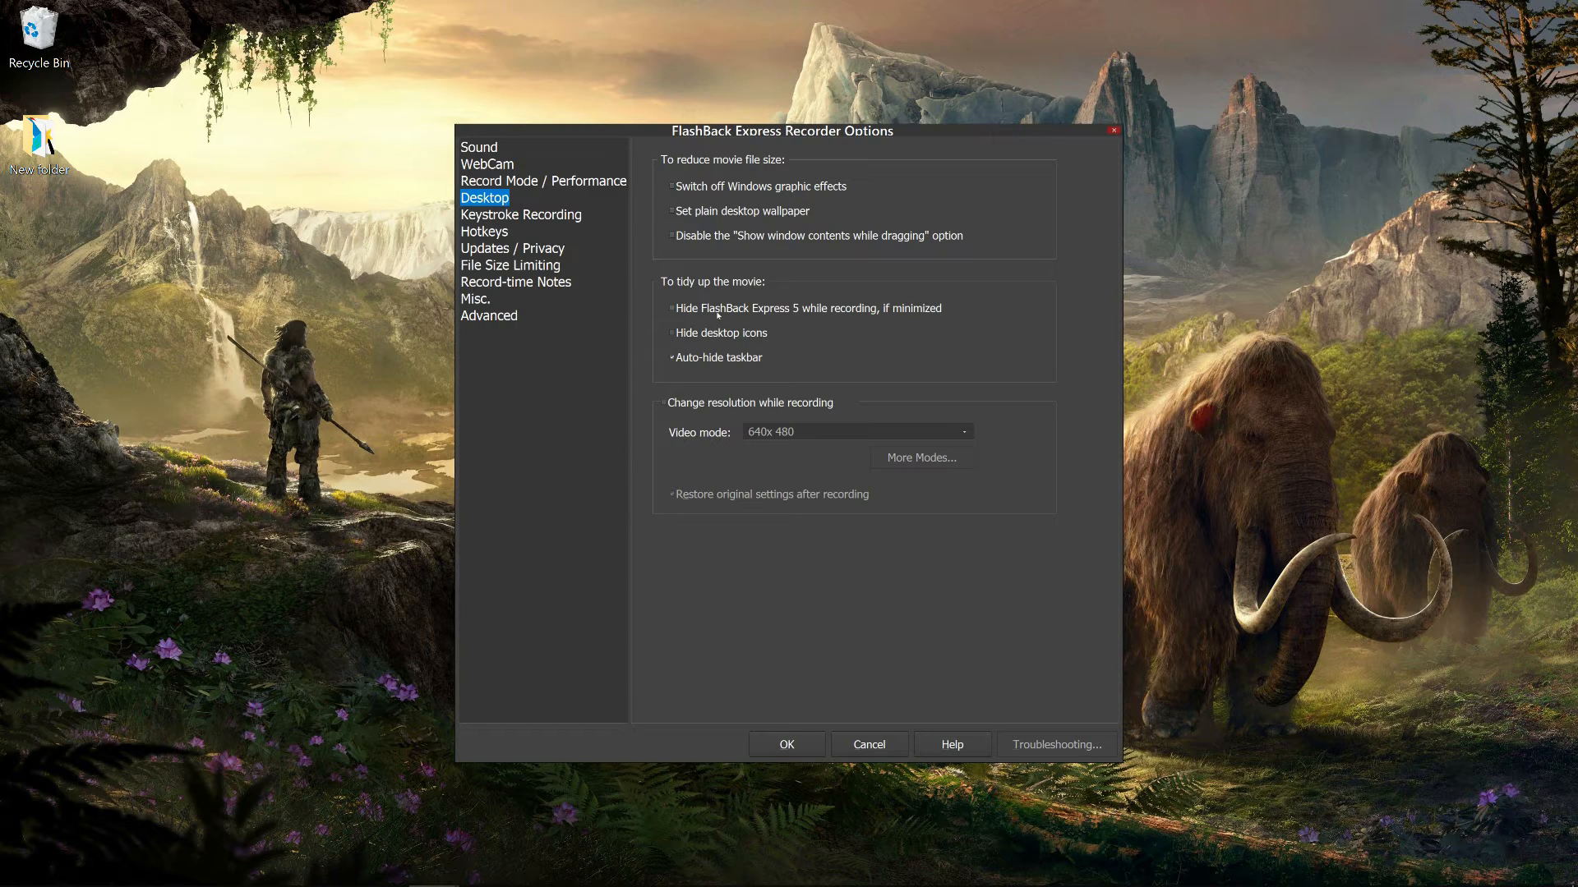
{"action": "left_click", "coordinate": [535, 213]}
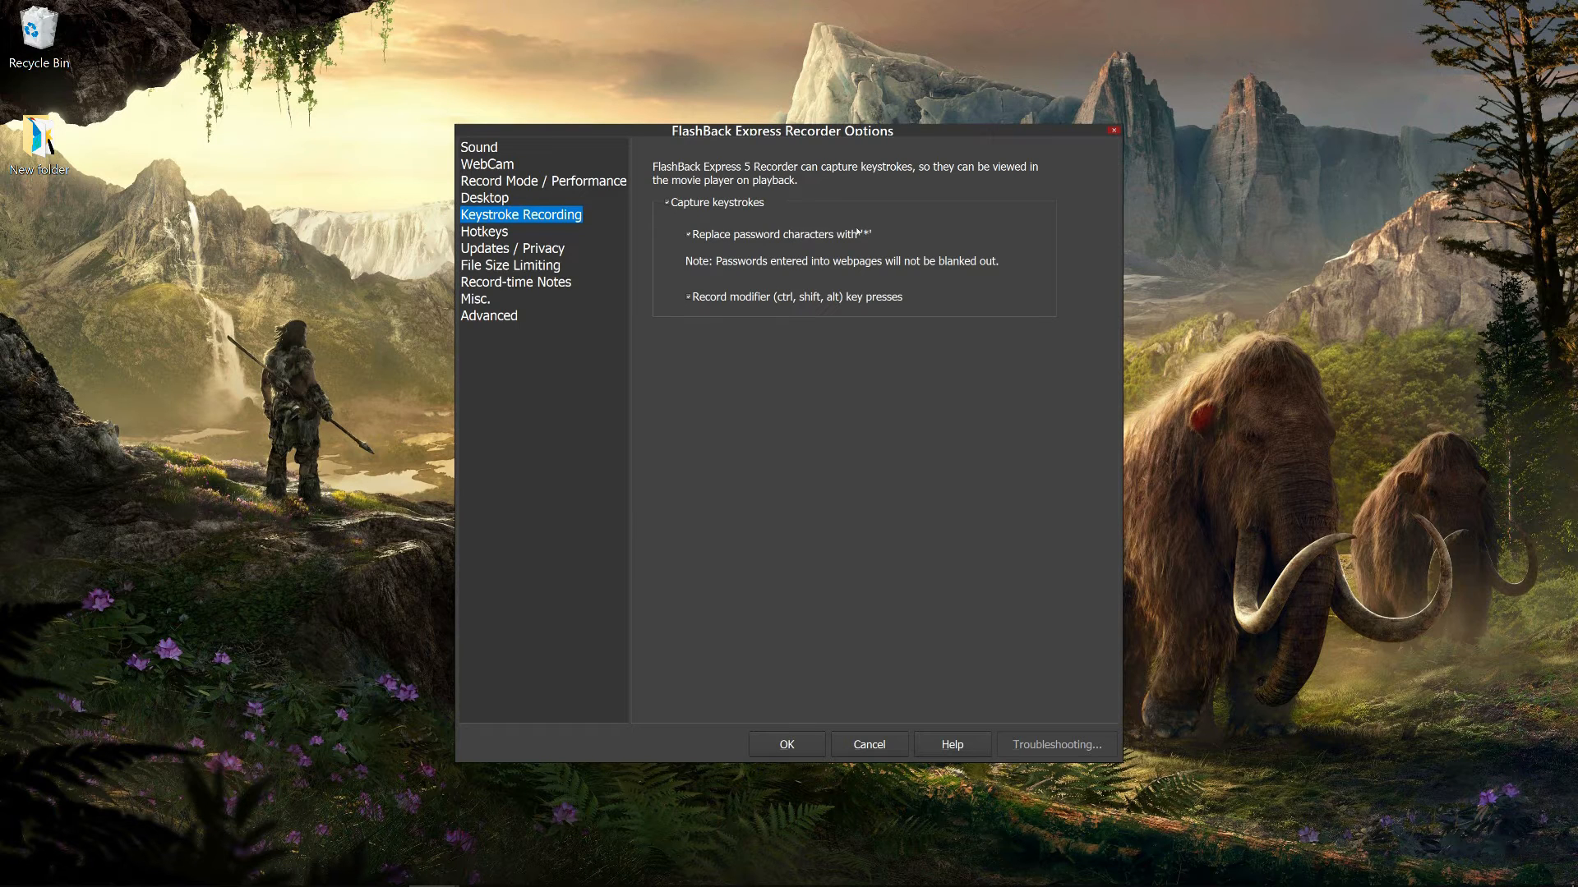
{"action": "left_click", "coordinate": [497, 233]}
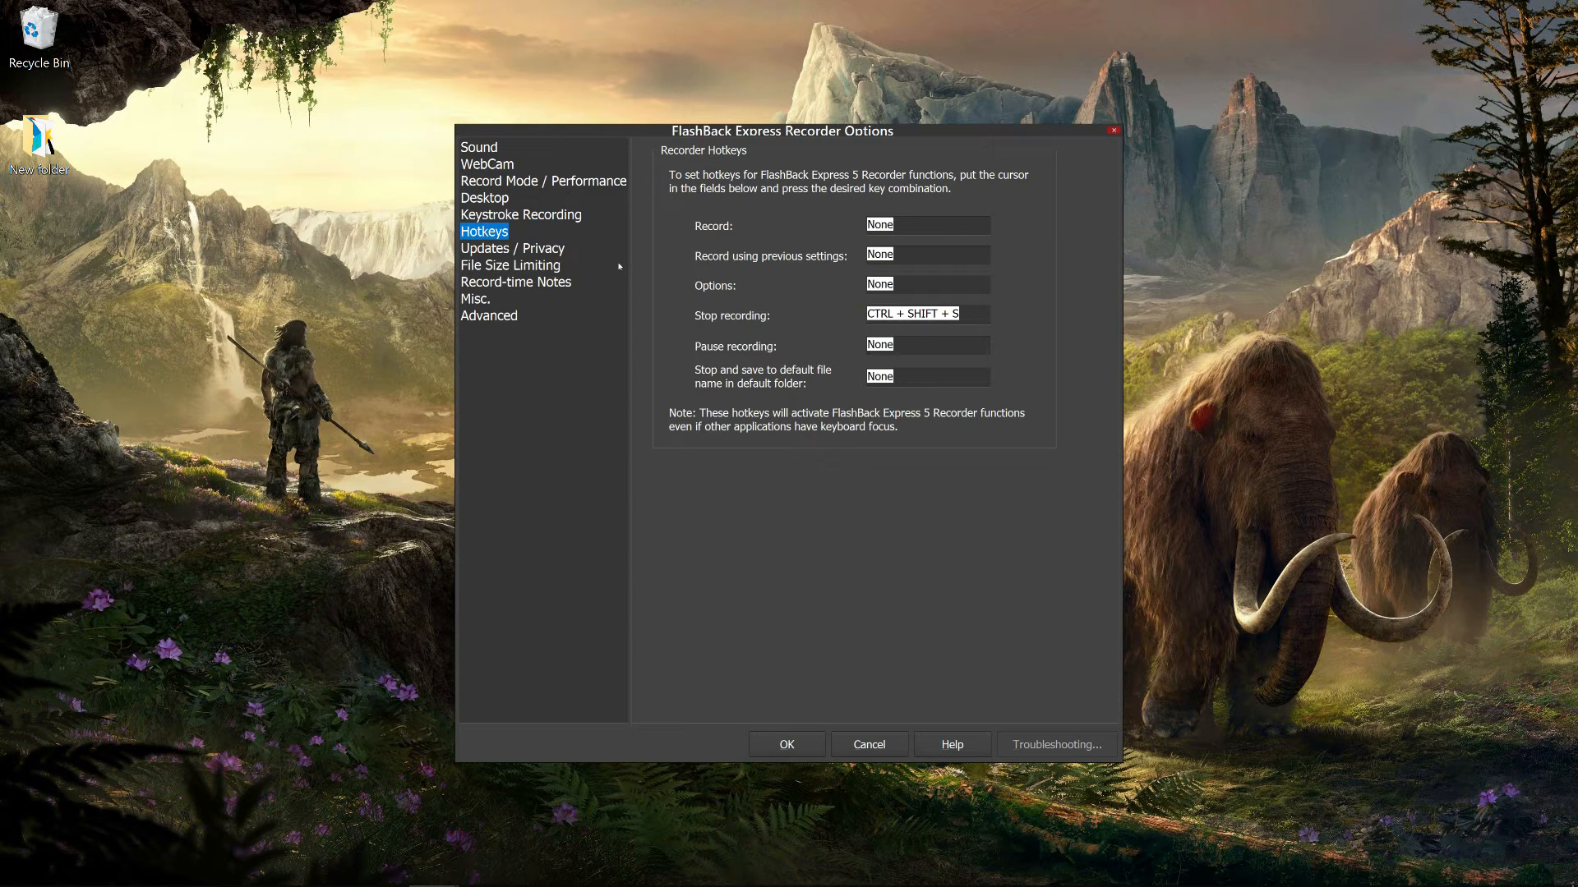
{"action": "left_click", "coordinate": [554, 255]}
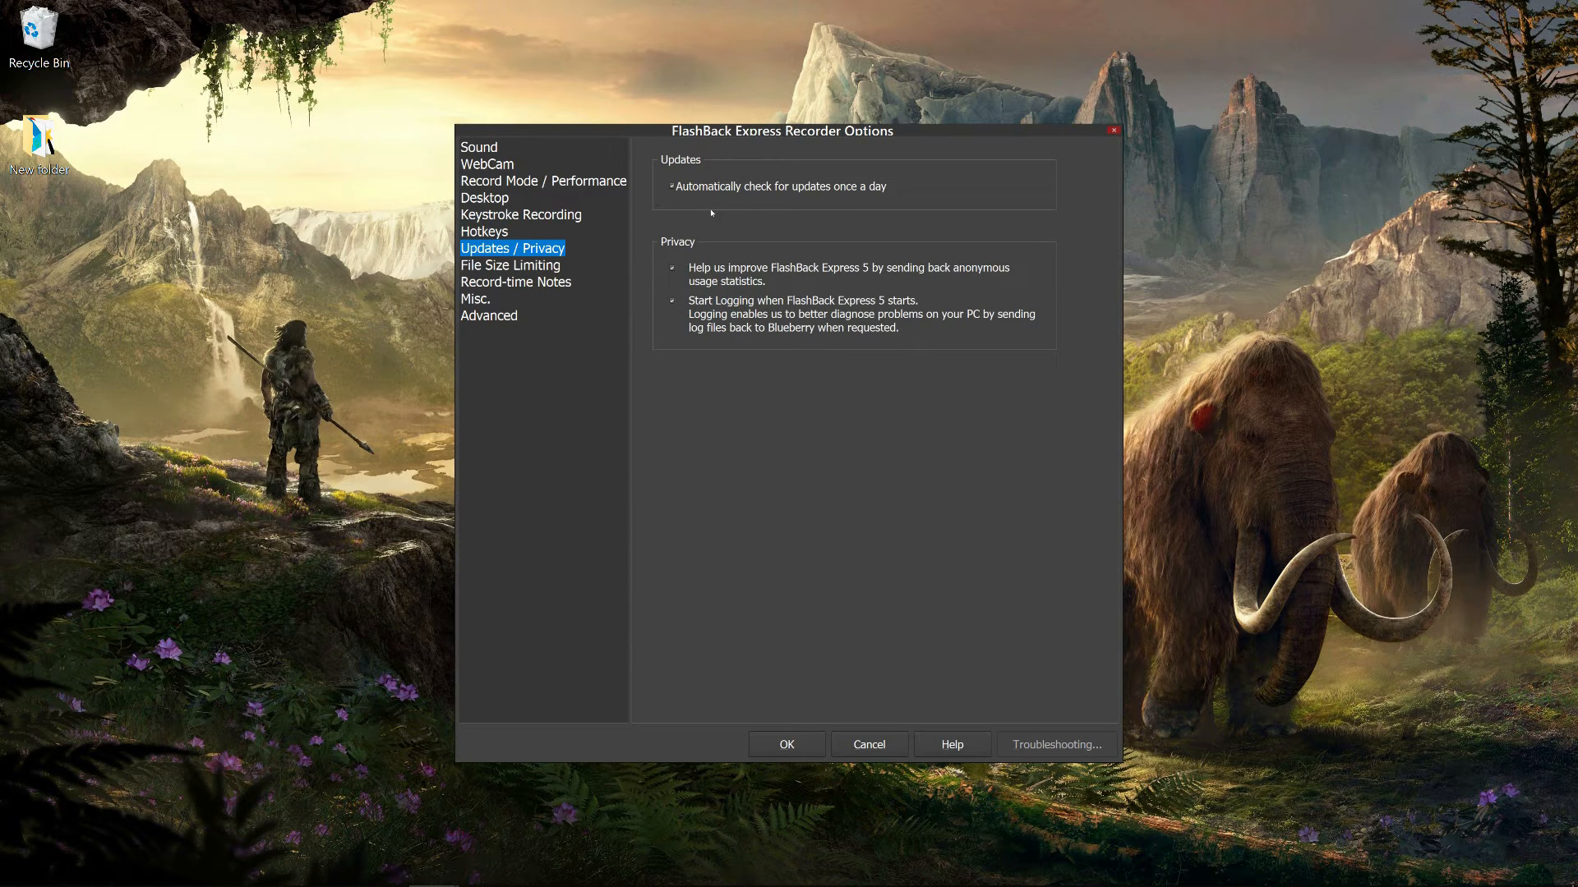
{"action": "left_click", "coordinate": [520, 264]}
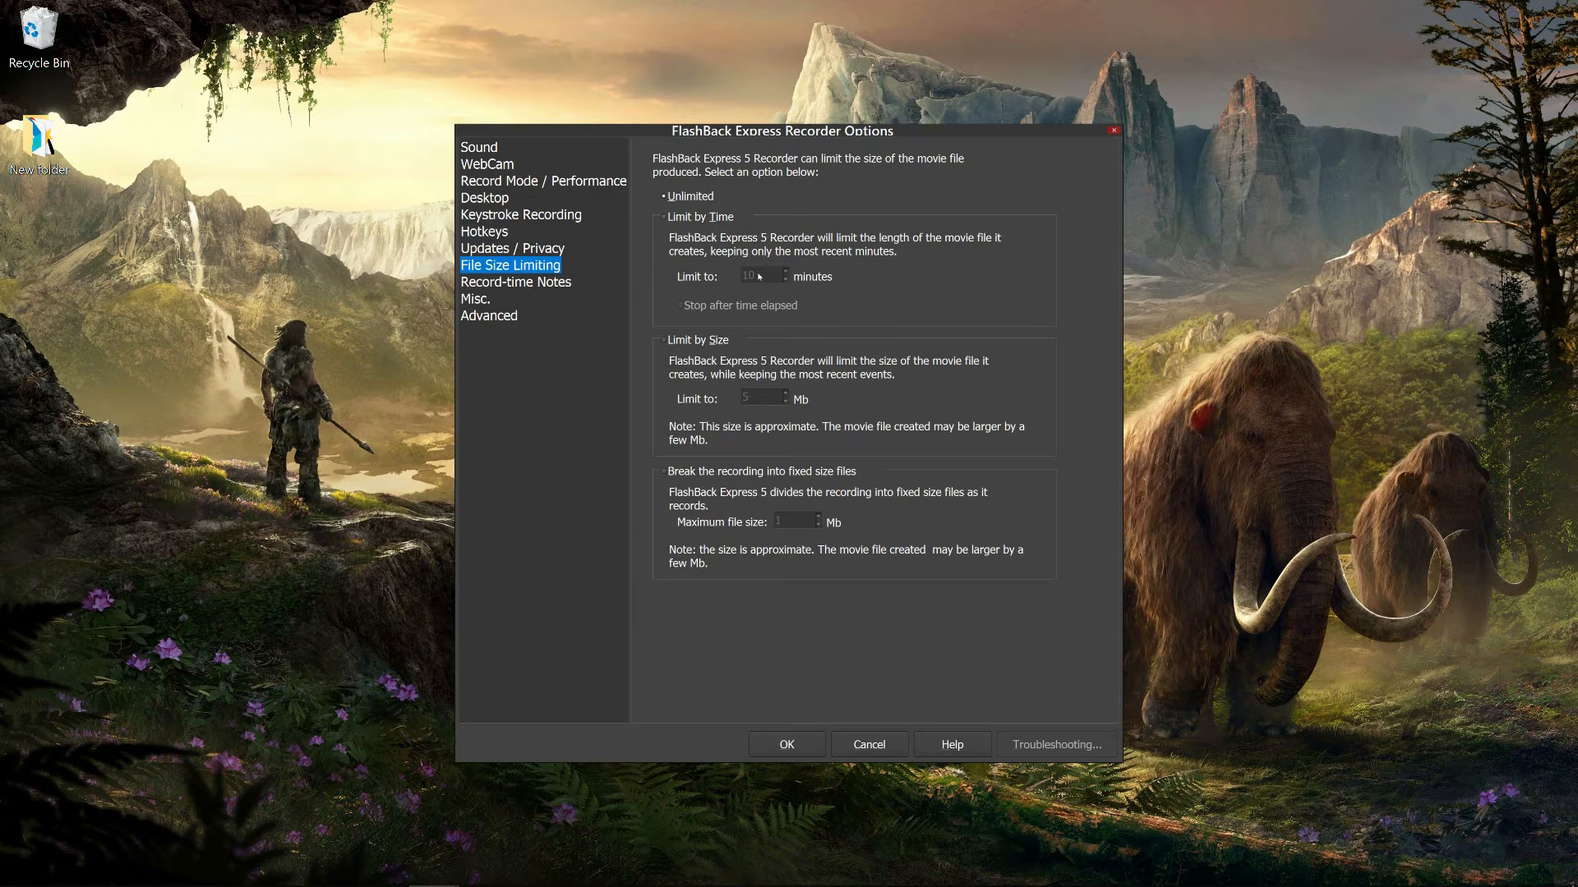
{"action": "left_click", "coordinate": [556, 286]}
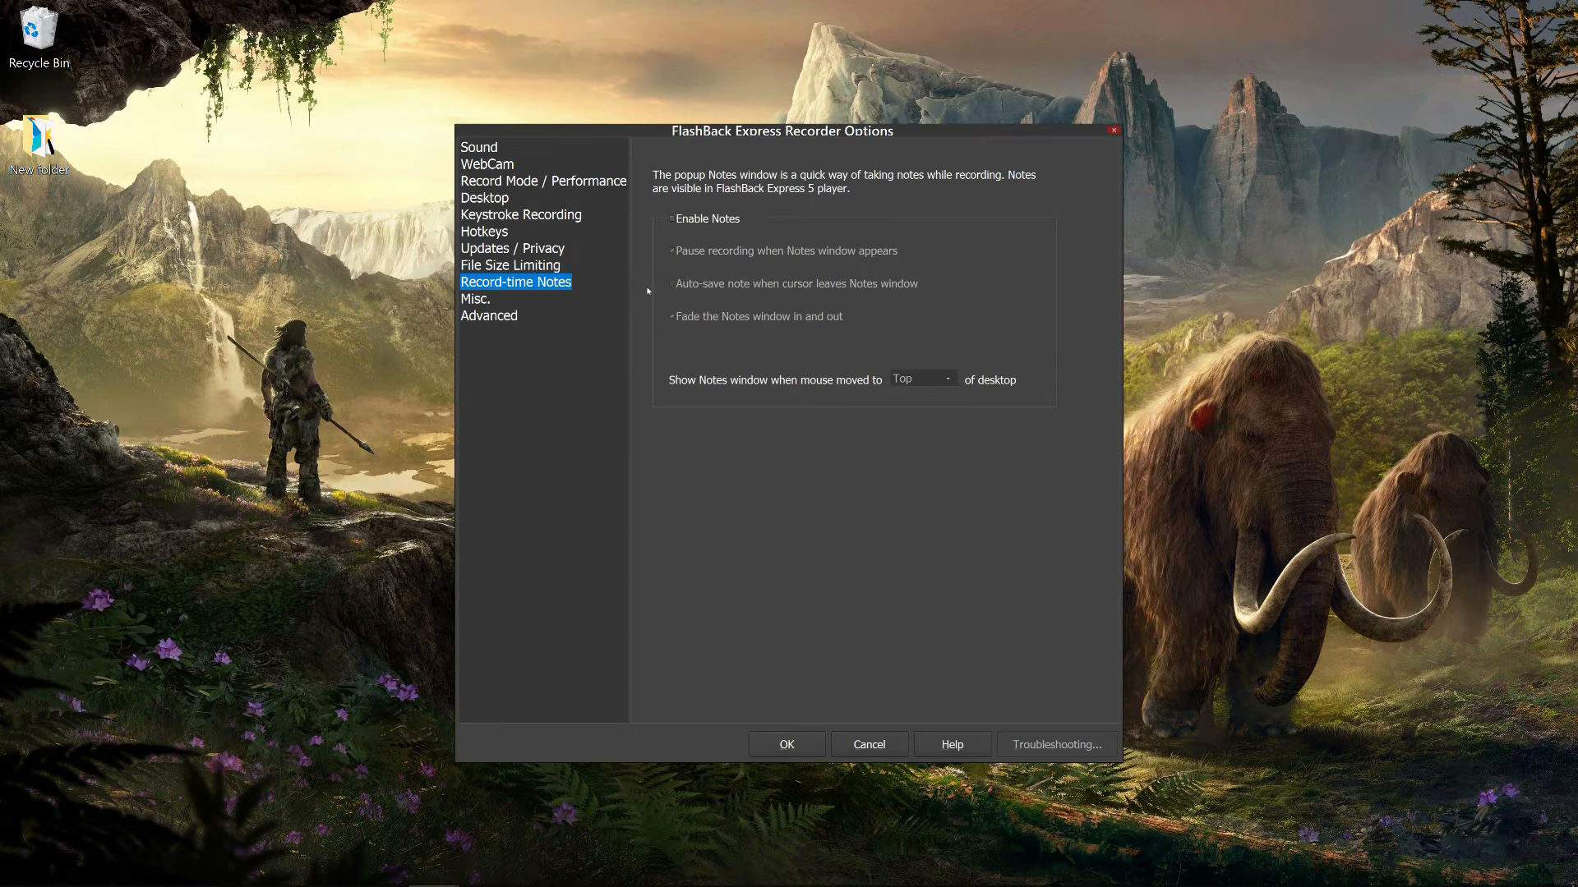
{"action": "left_click", "coordinate": [479, 301]}
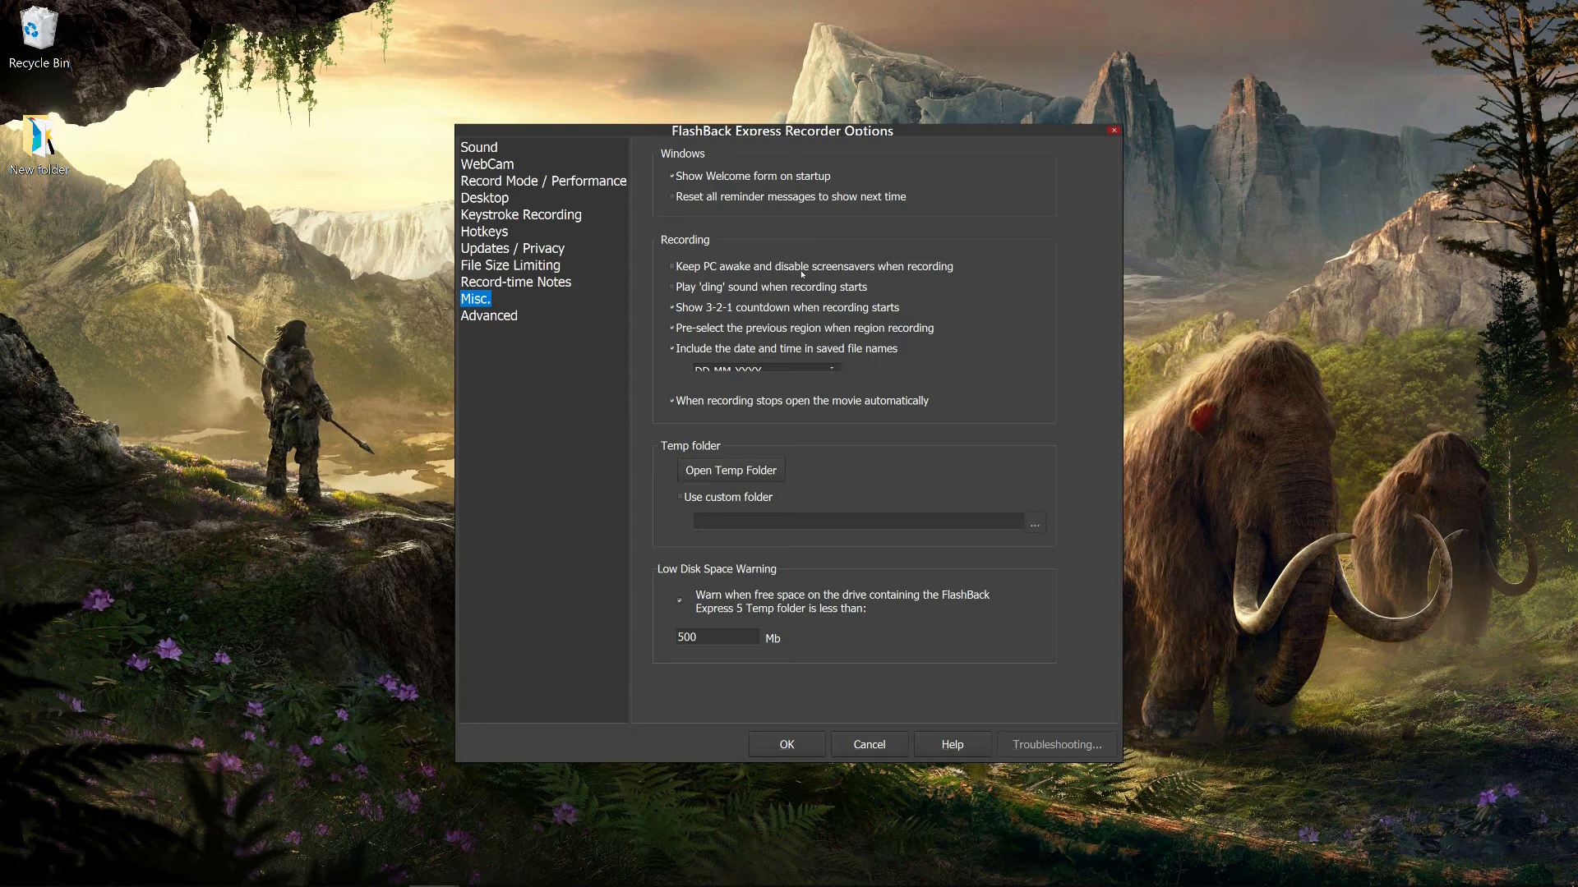
{"action": "left_click", "coordinate": [494, 316]}
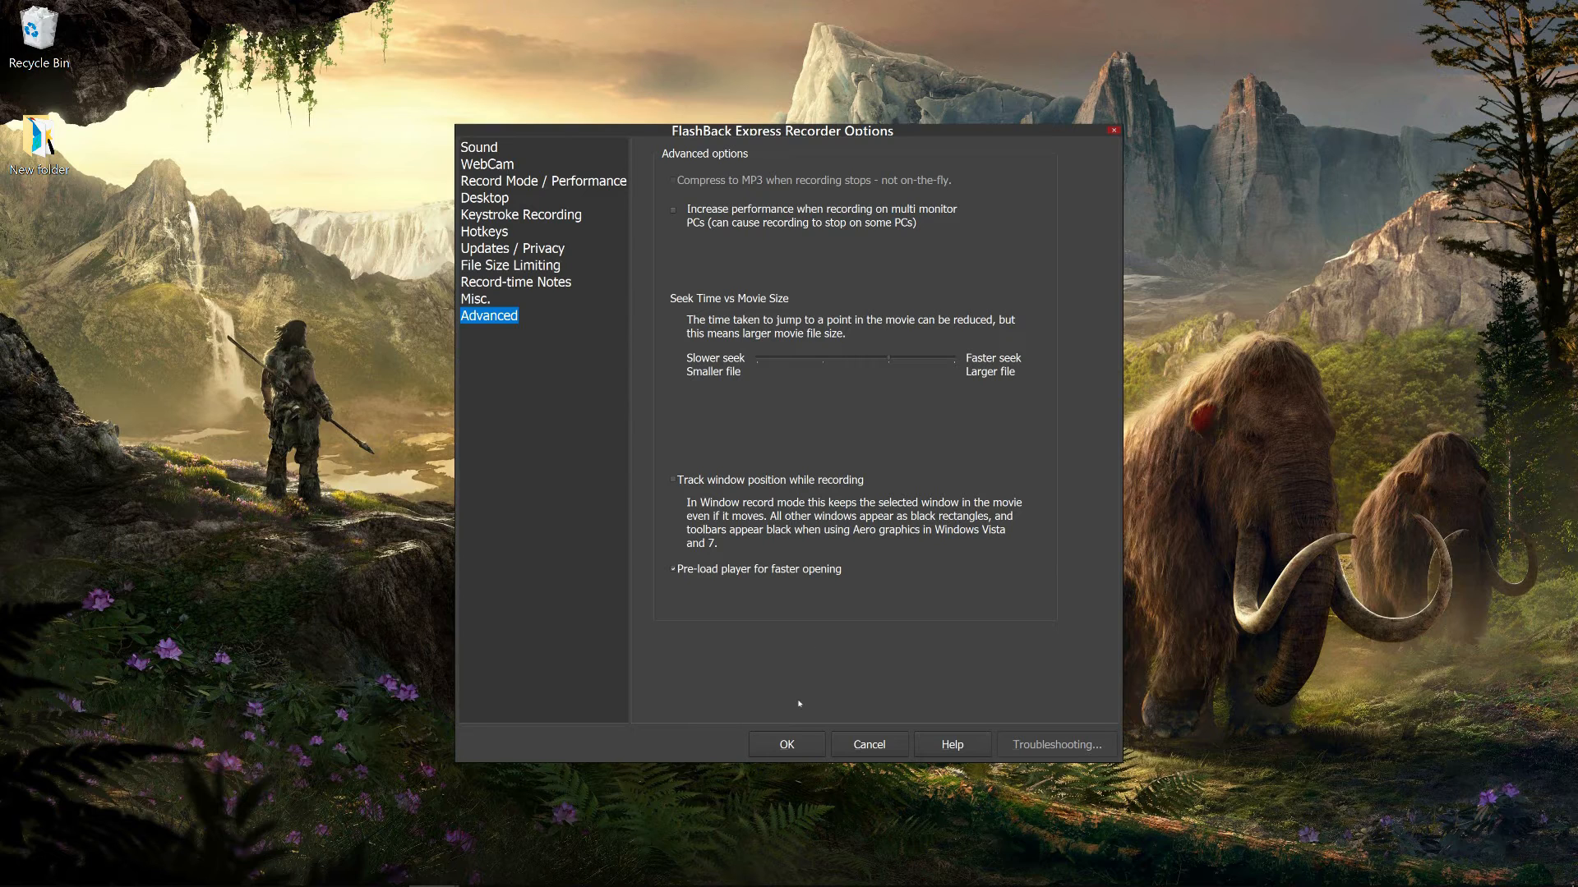
{"action": "left_click", "coordinate": [784, 744]}
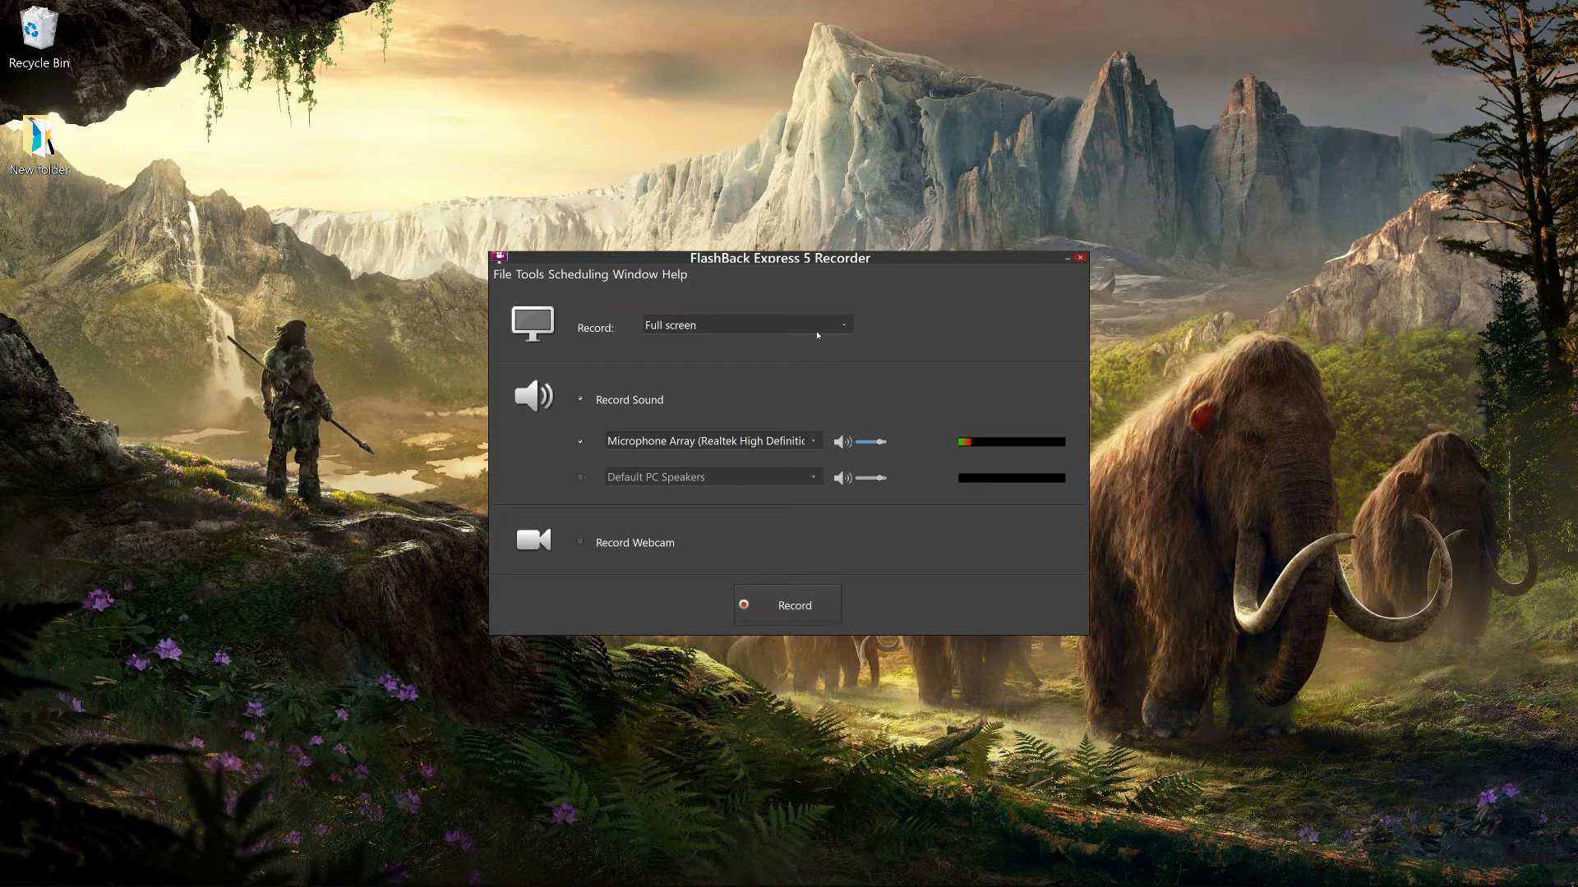
Set the capture area to Region and open the region selection for recording.
{"action": "left_click", "coordinate": [744, 325]}
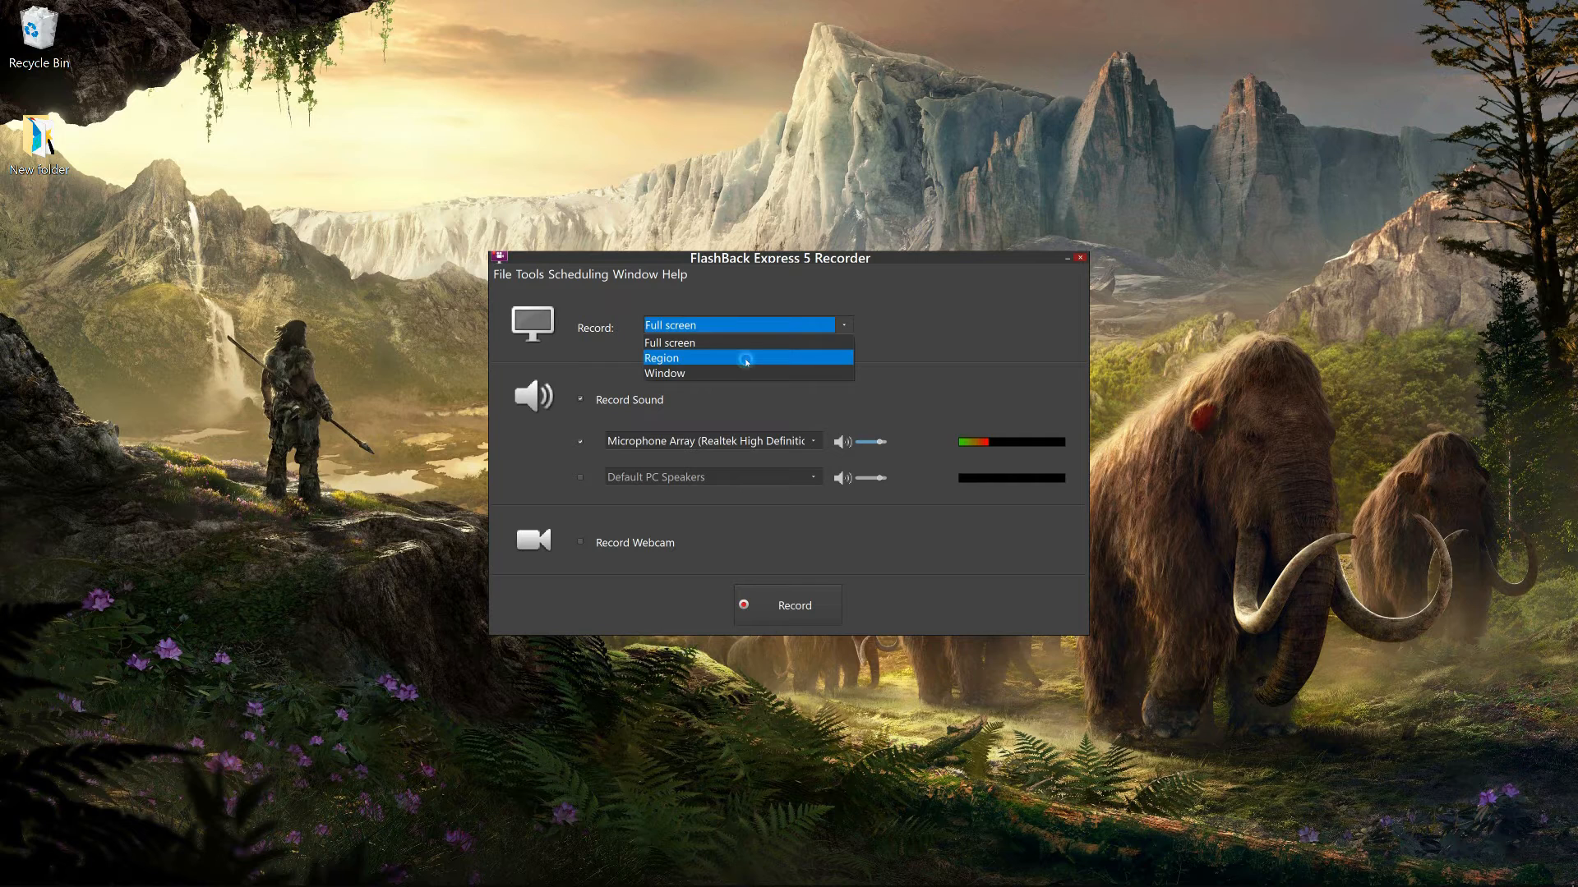
{"action": "left_click", "coordinate": [747, 360]}
{"action": "left_click", "coordinate": [791, 605]}
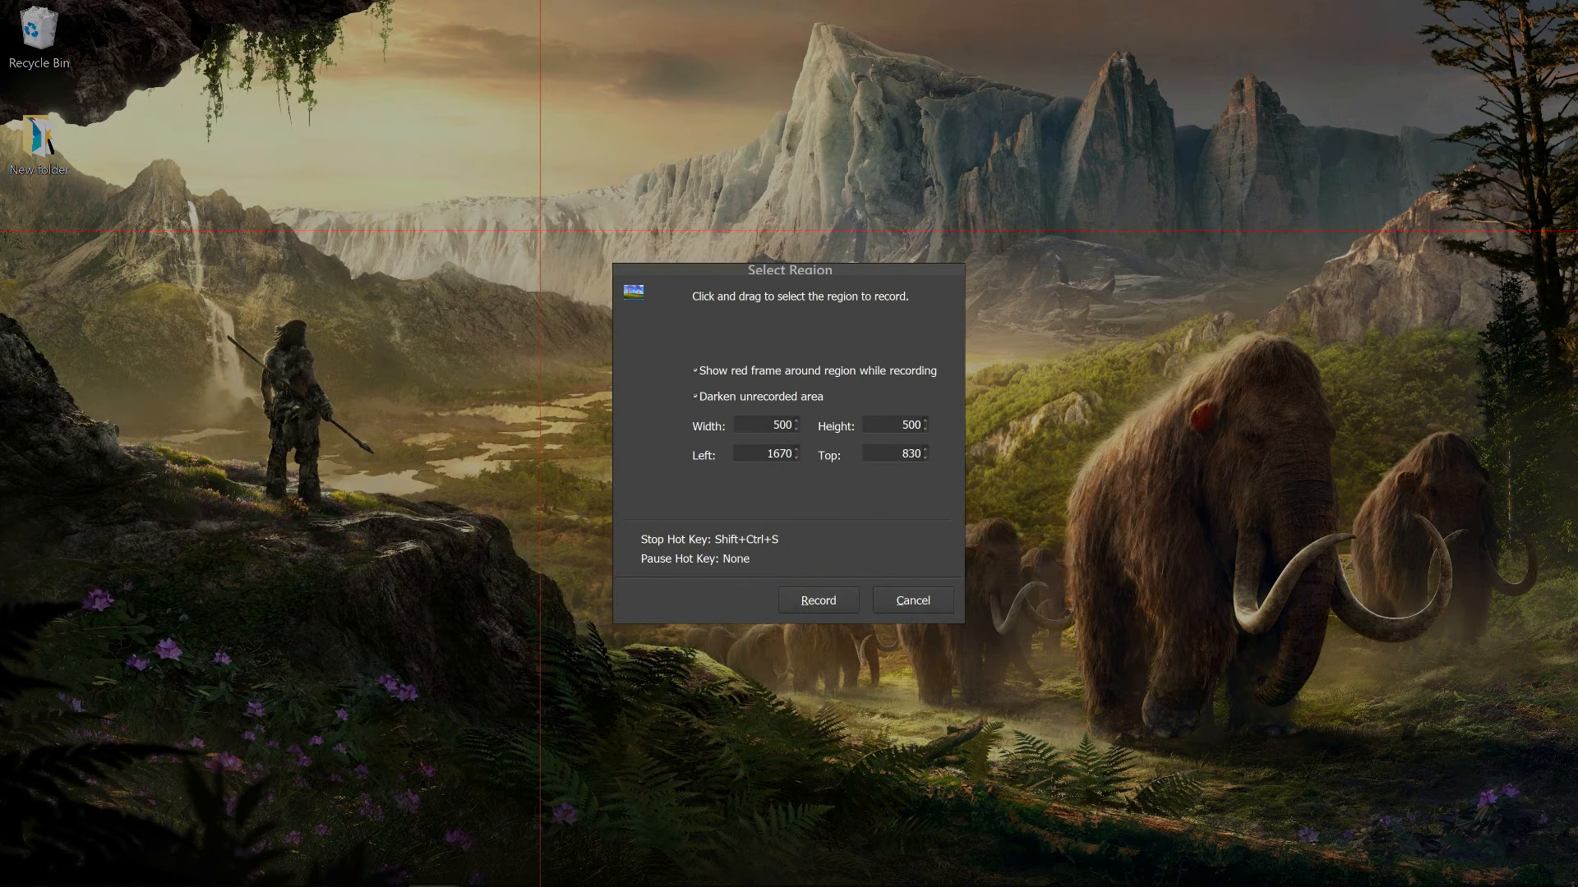
Mark a region of about 1387 by 843 pixels in the middle of the desktop, record a short clip of it, and stop recording.
{"action": "left_click_drag", "start_coordinate": [540, 231], "coordinate": [1110, 577]}
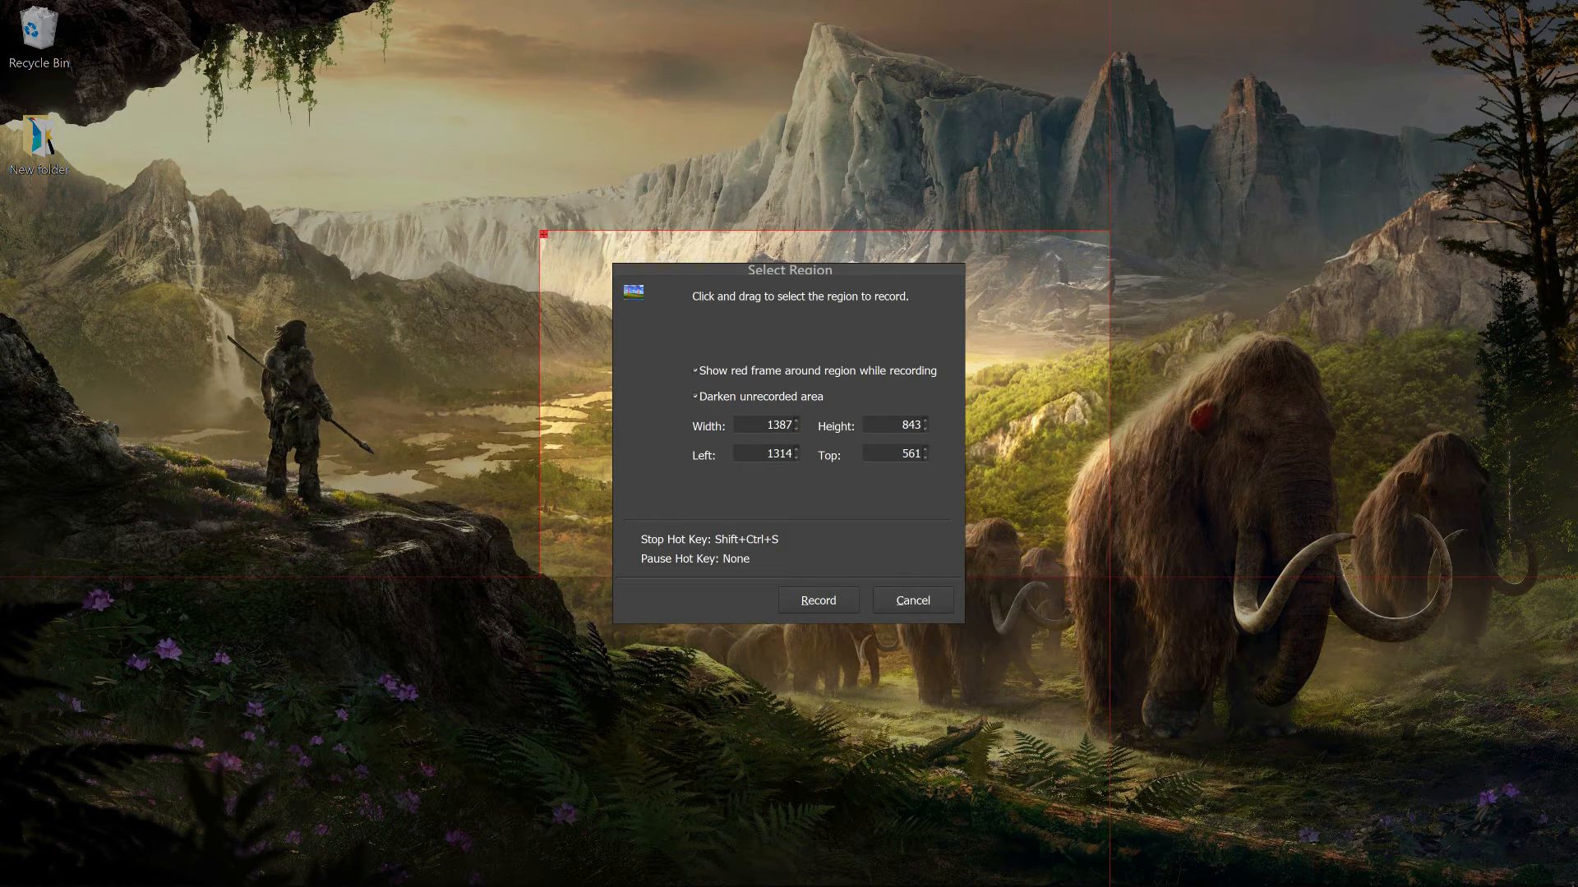
{"action": "left_click", "coordinate": [818, 600]}
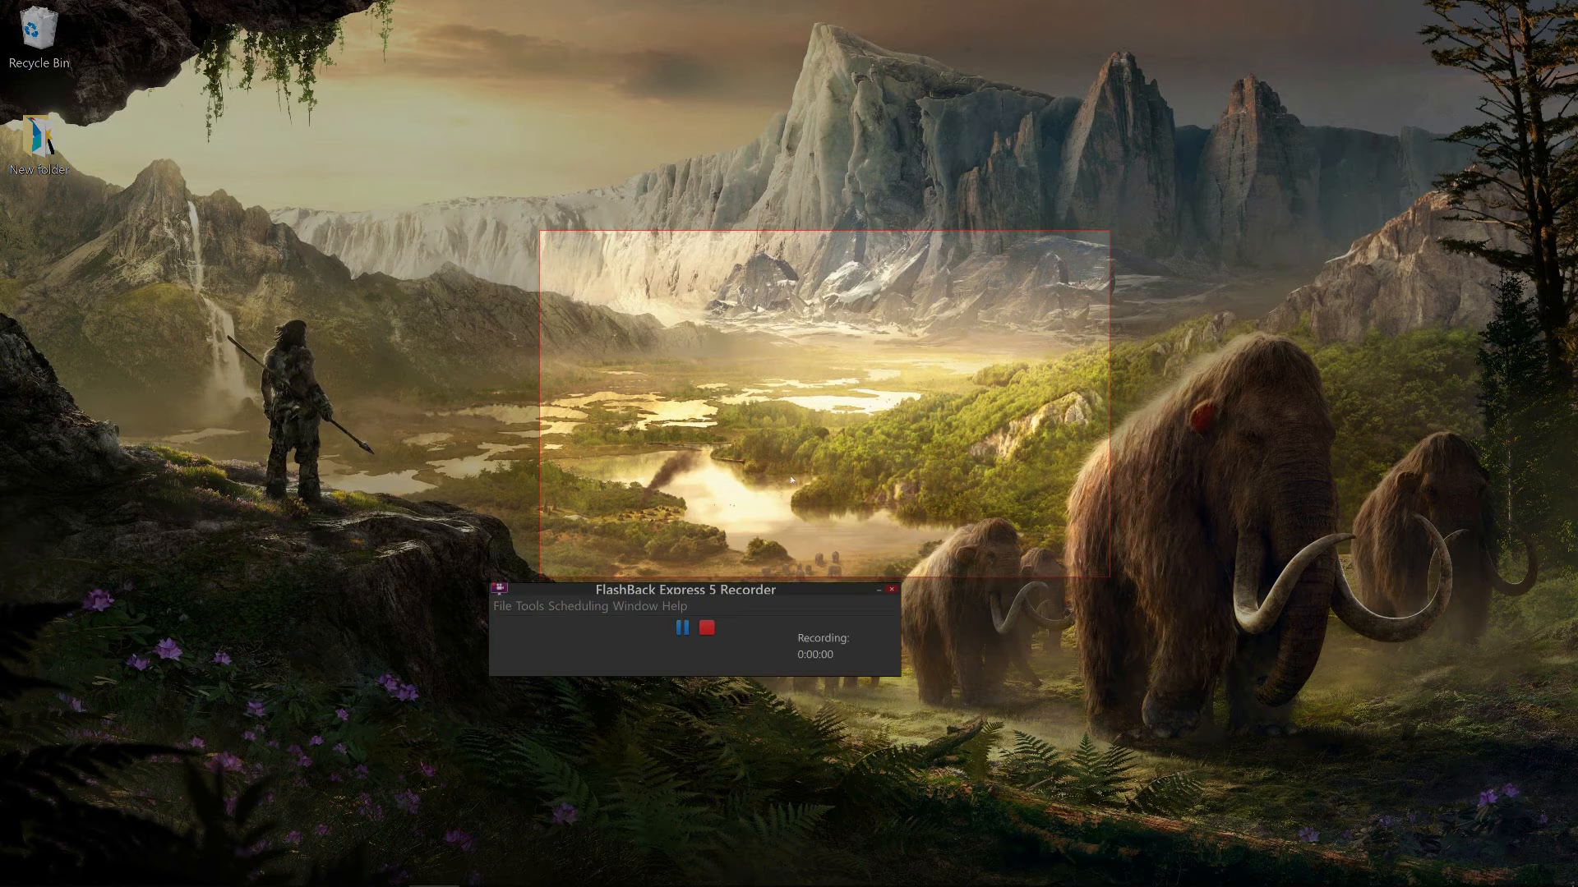
{"action": "left_click_drag", "start_coordinate": [723, 335], "coordinate": [802, 365]}
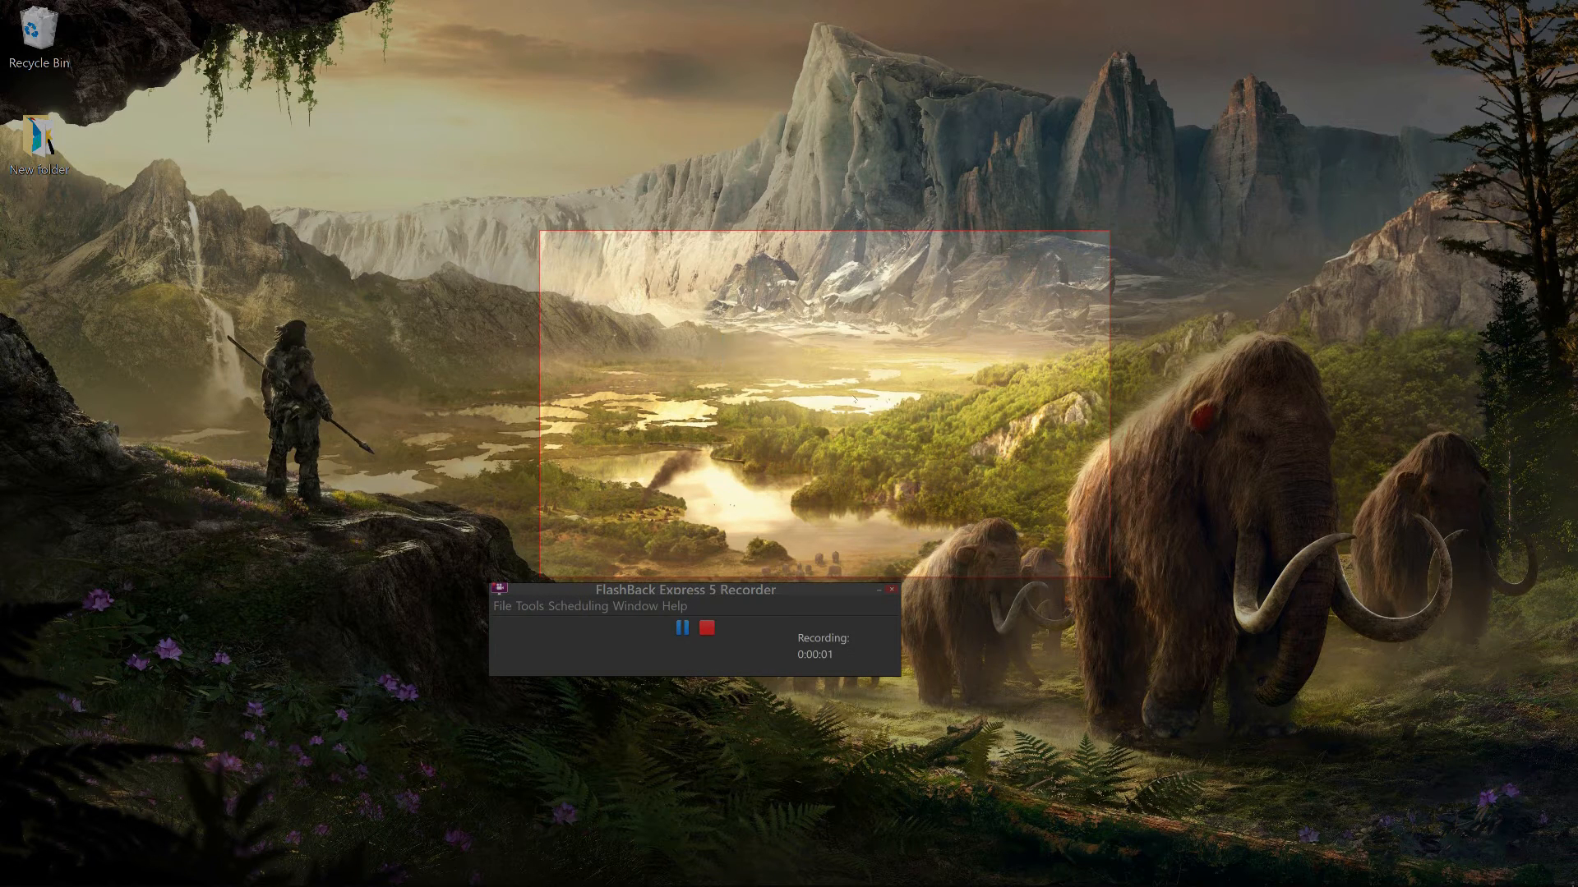
{"action": "left_click", "coordinate": [708, 630]}
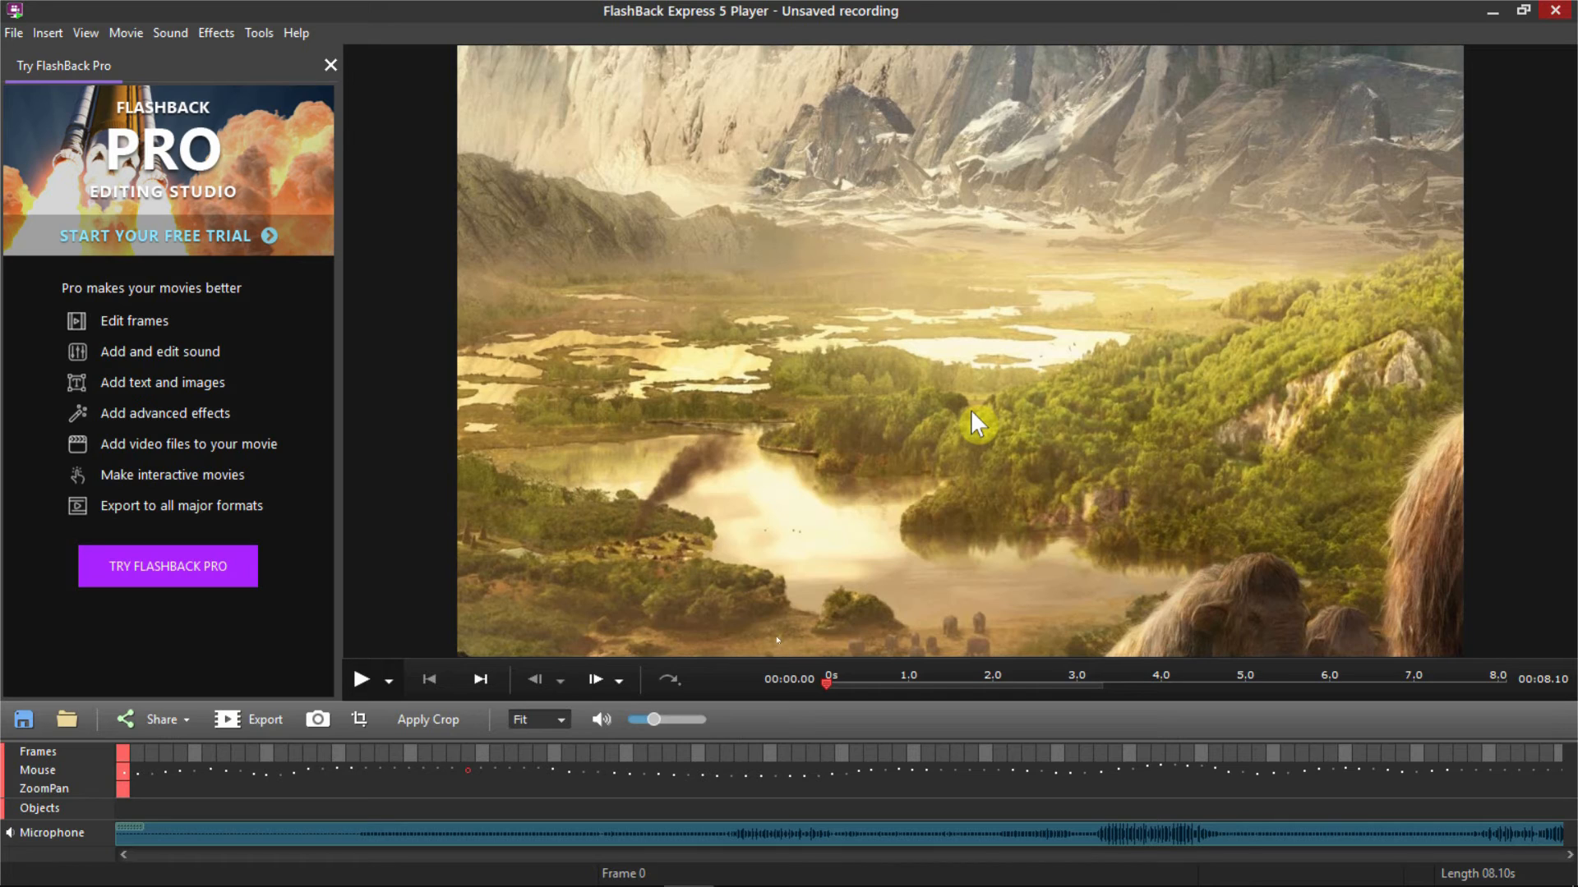
Start exporting the unsaved recording in MPEG4 format.
{"action": "left_click", "coordinate": [14, 33]}
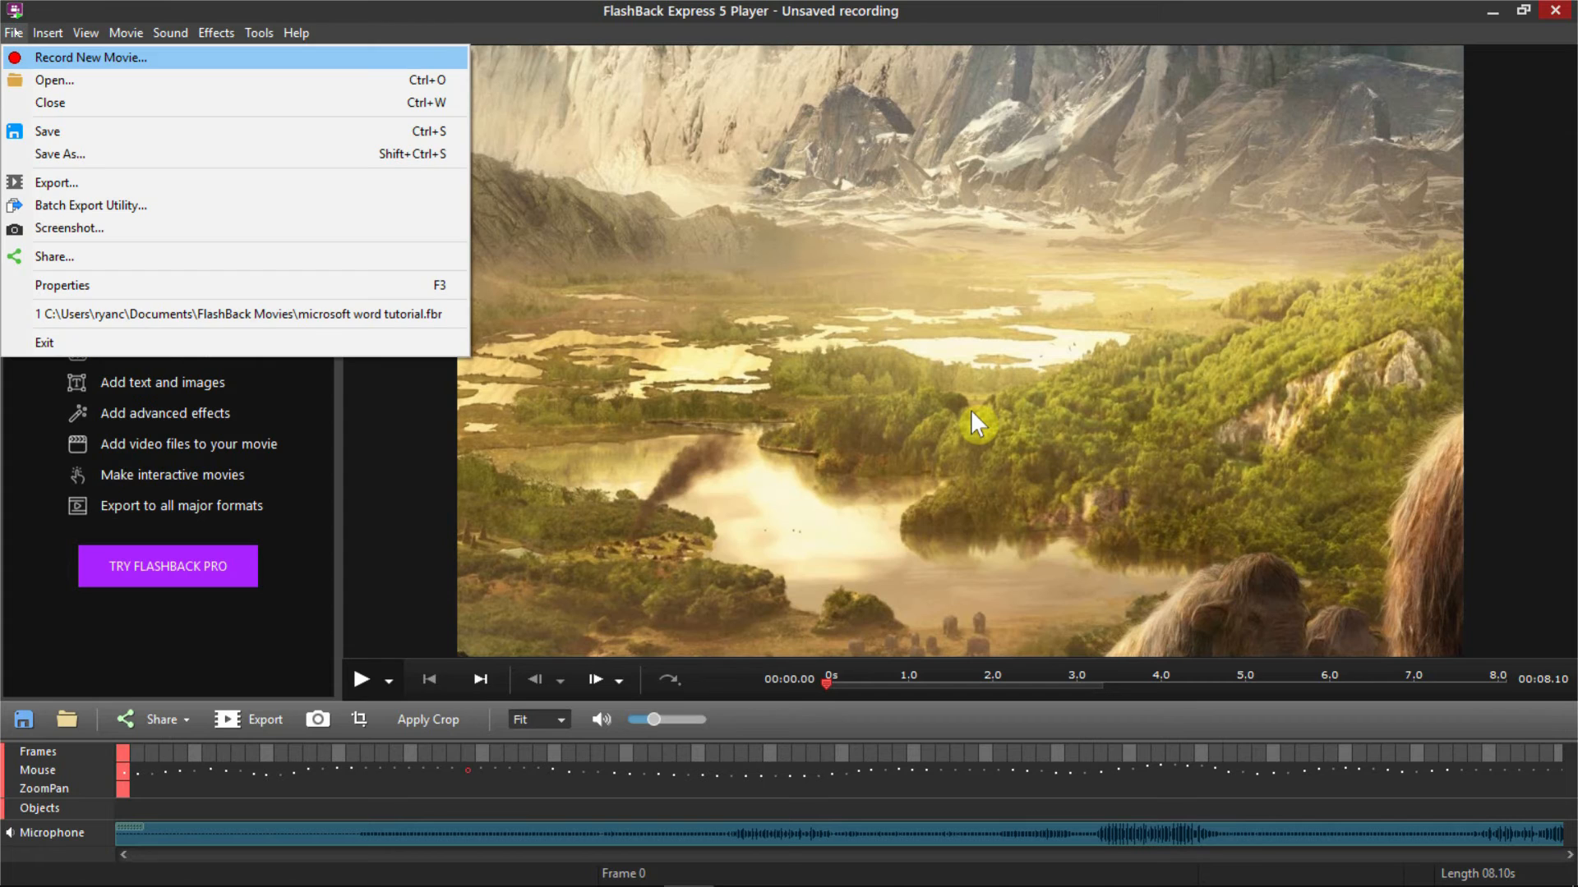
{"action": "left_click", "coordinate": [59, 182]}
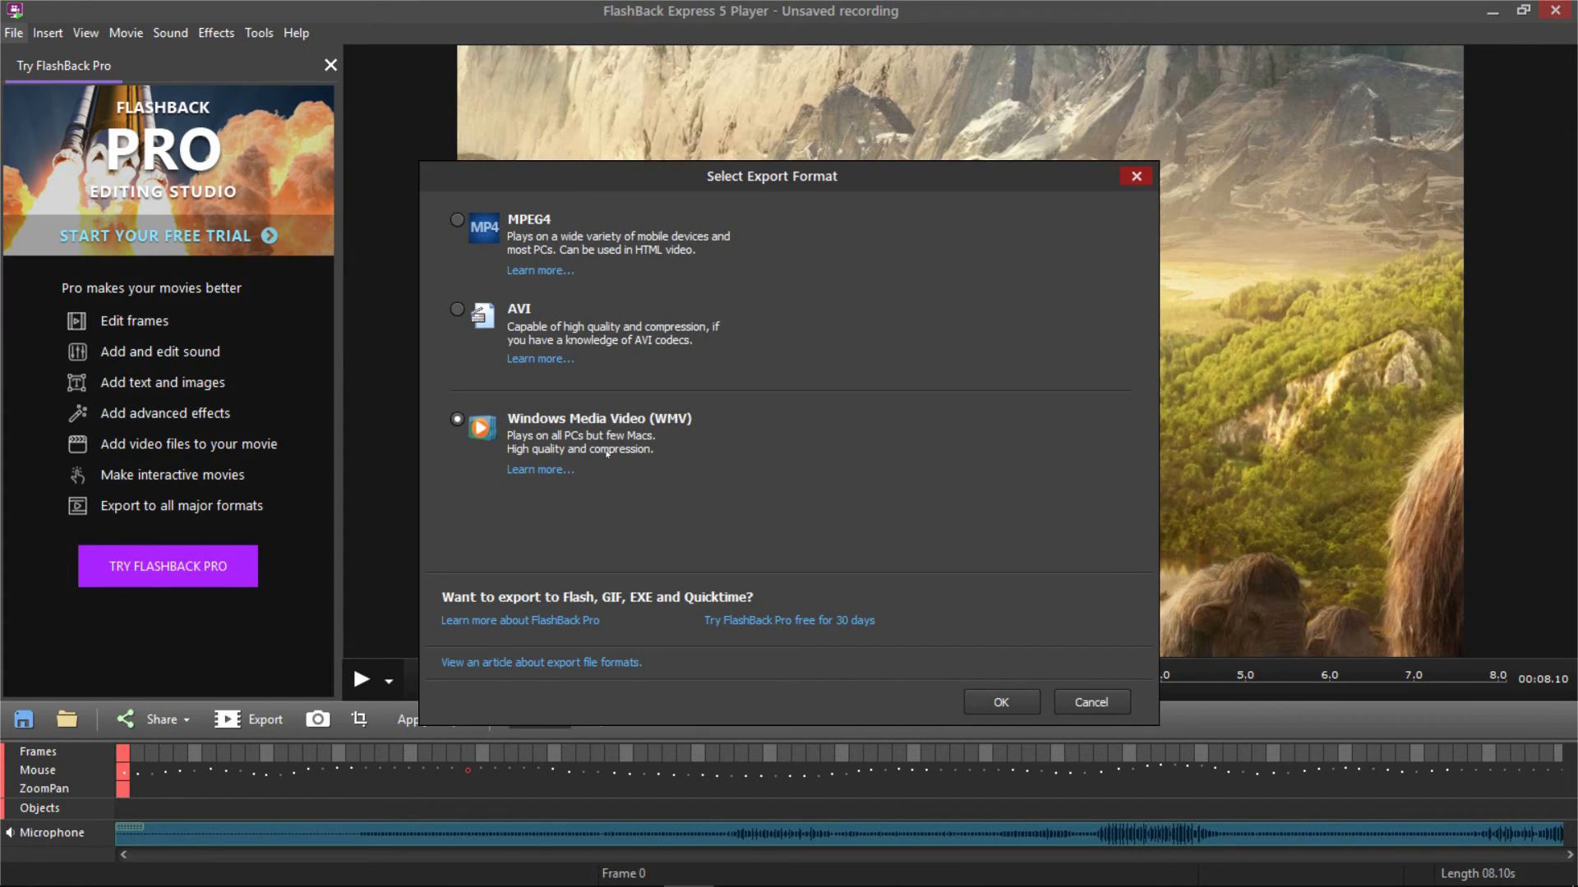
{"action": "left_click", "coordinate": [528, 219]}
{"action": "left_click", "coordinate": [1023, 701]}
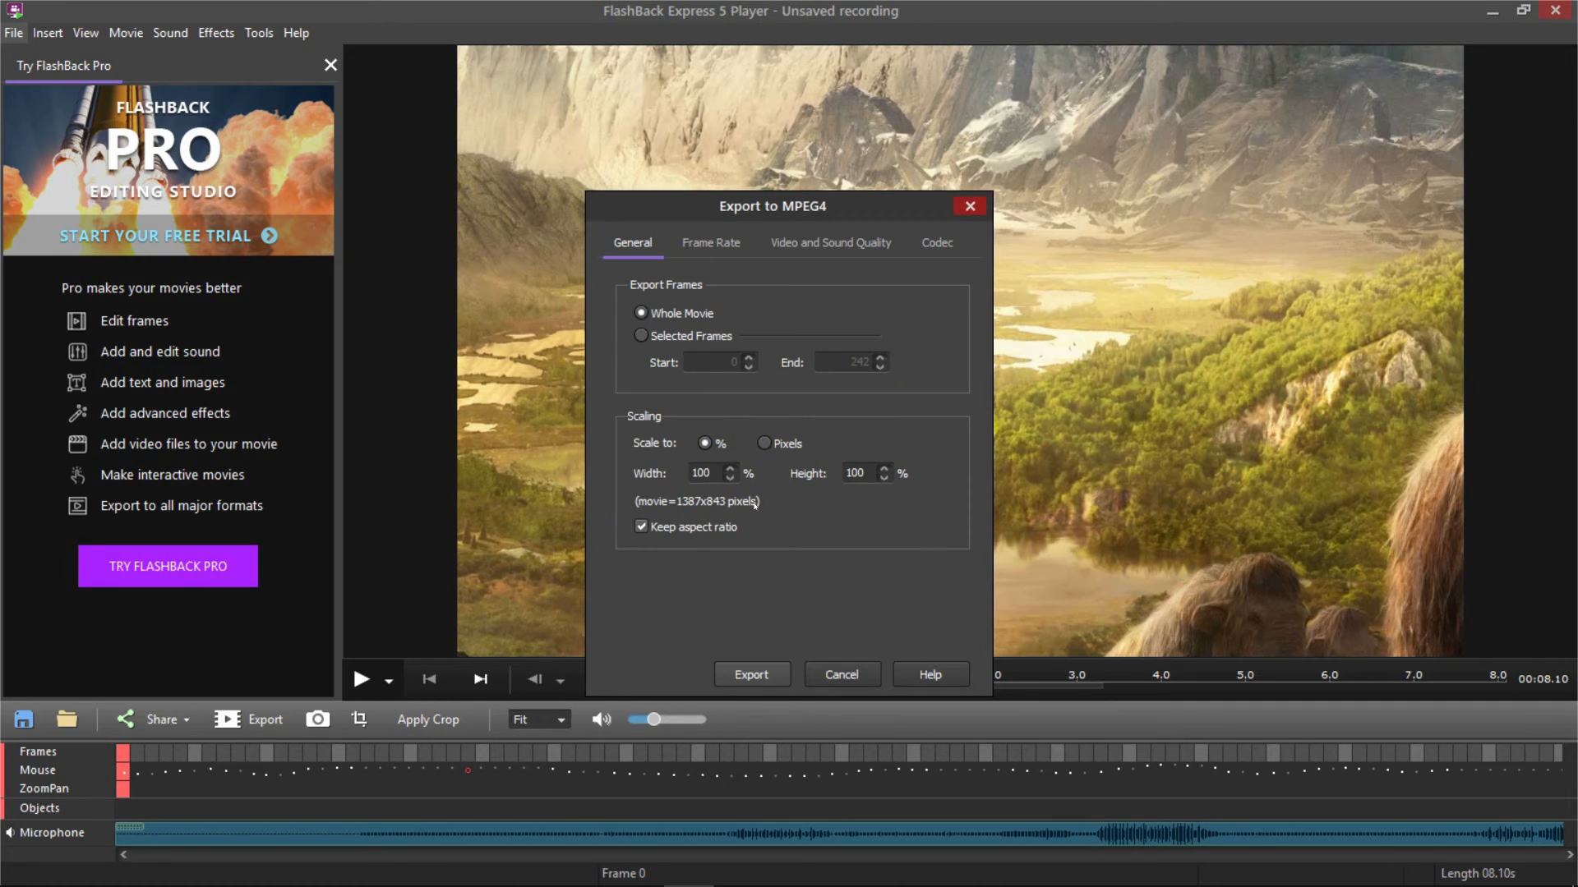
Examine the MPEG4 export settings for frame rate, video and sound quality, and codec.
{"action": "left_click", "coordinate": [710, 247]}
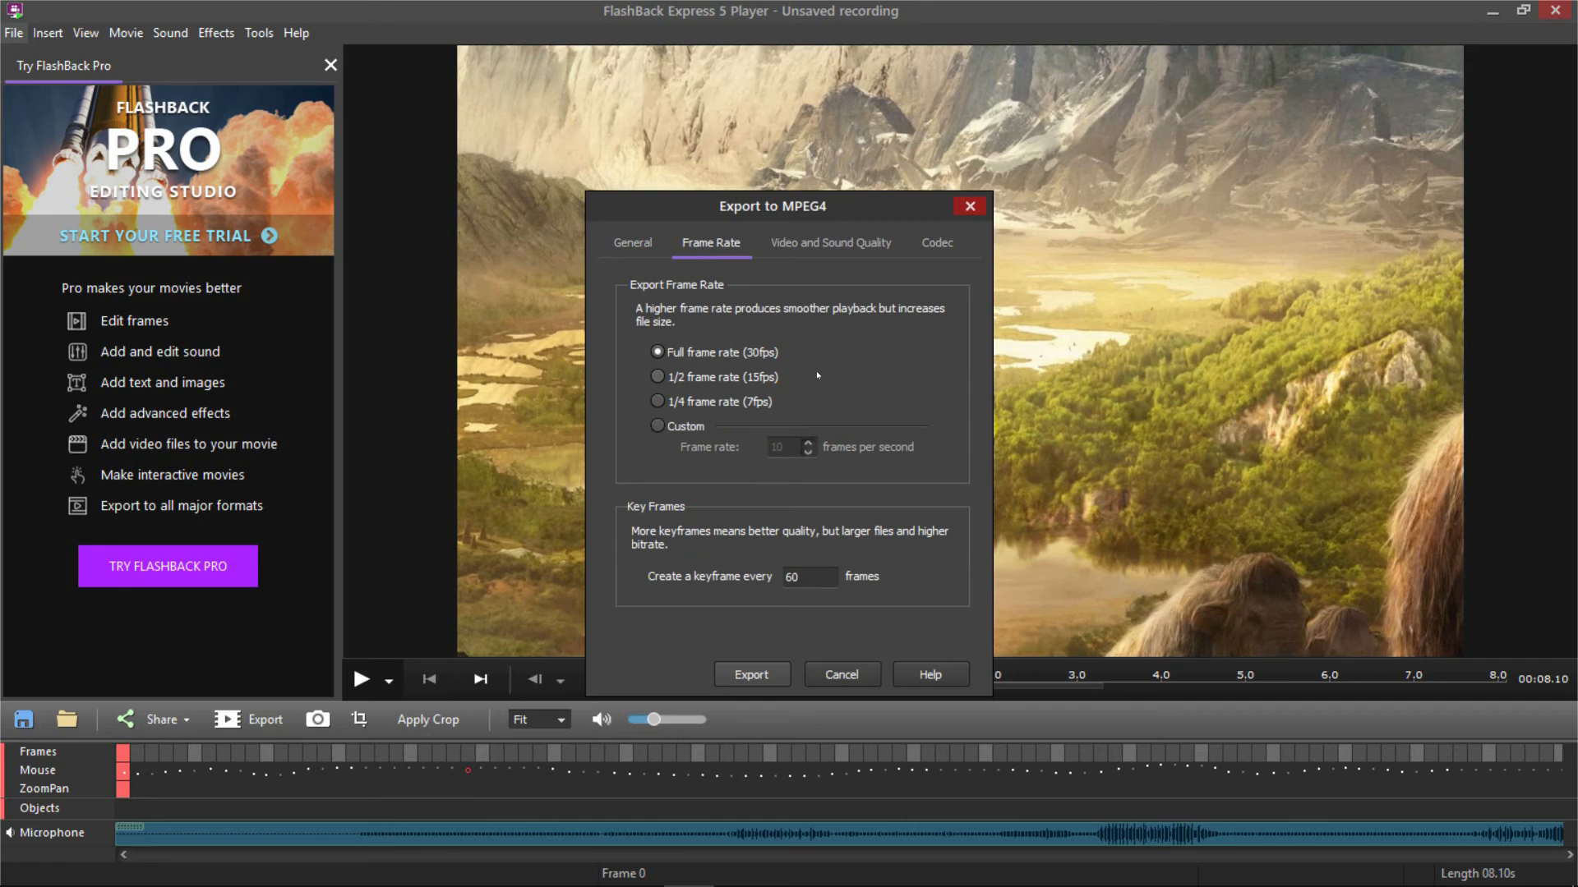
{"action": "left_click", "coordinate": [838, 247]}
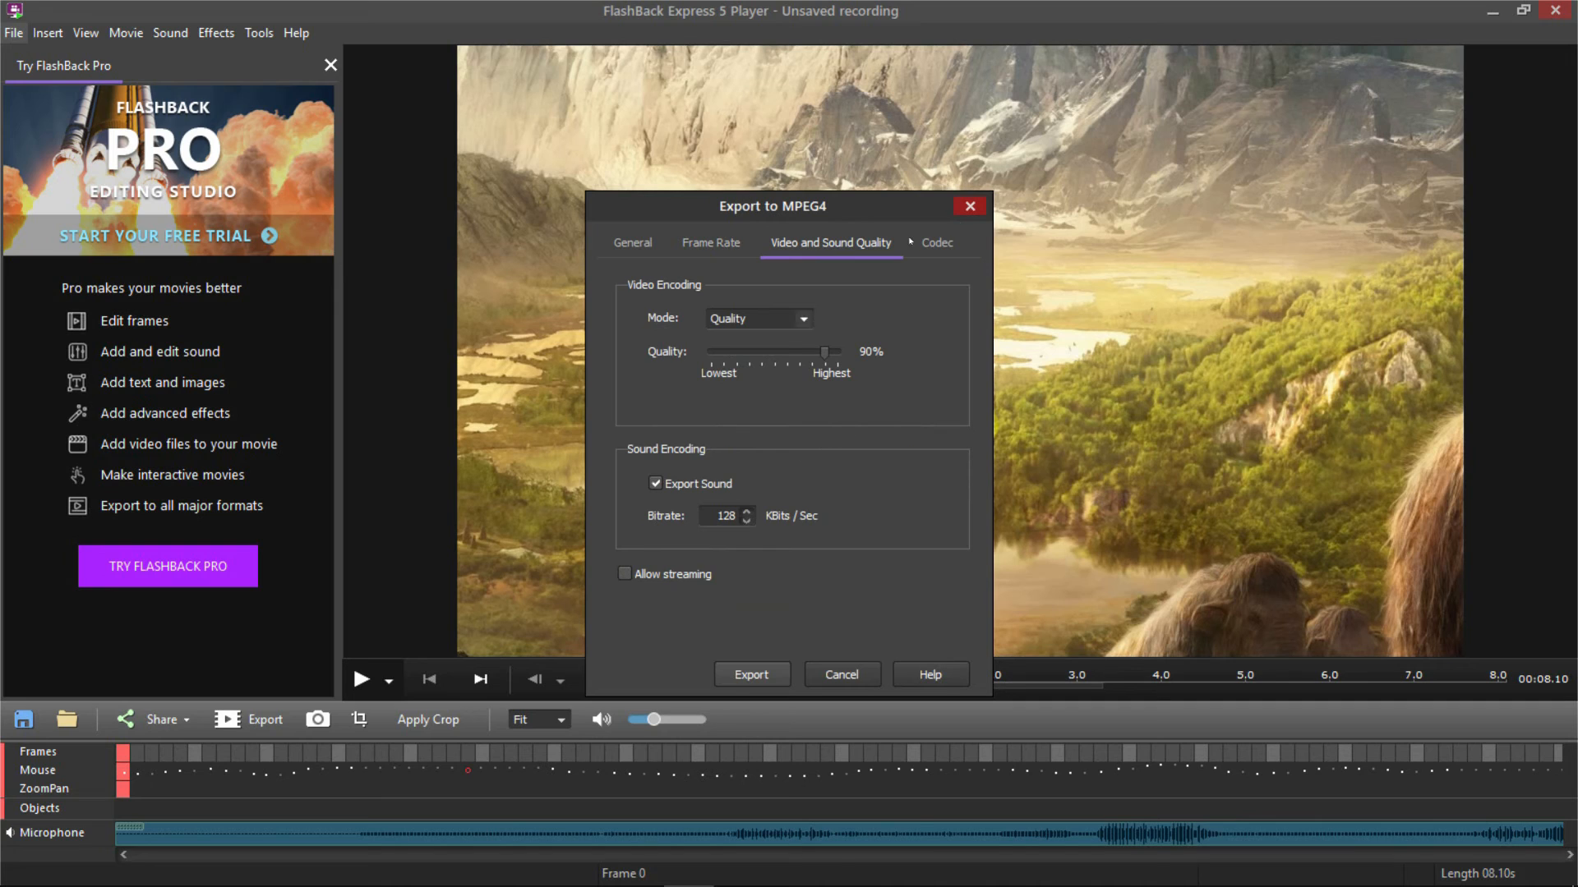
{"action": "left_click", "coordinate": [937, 243]}
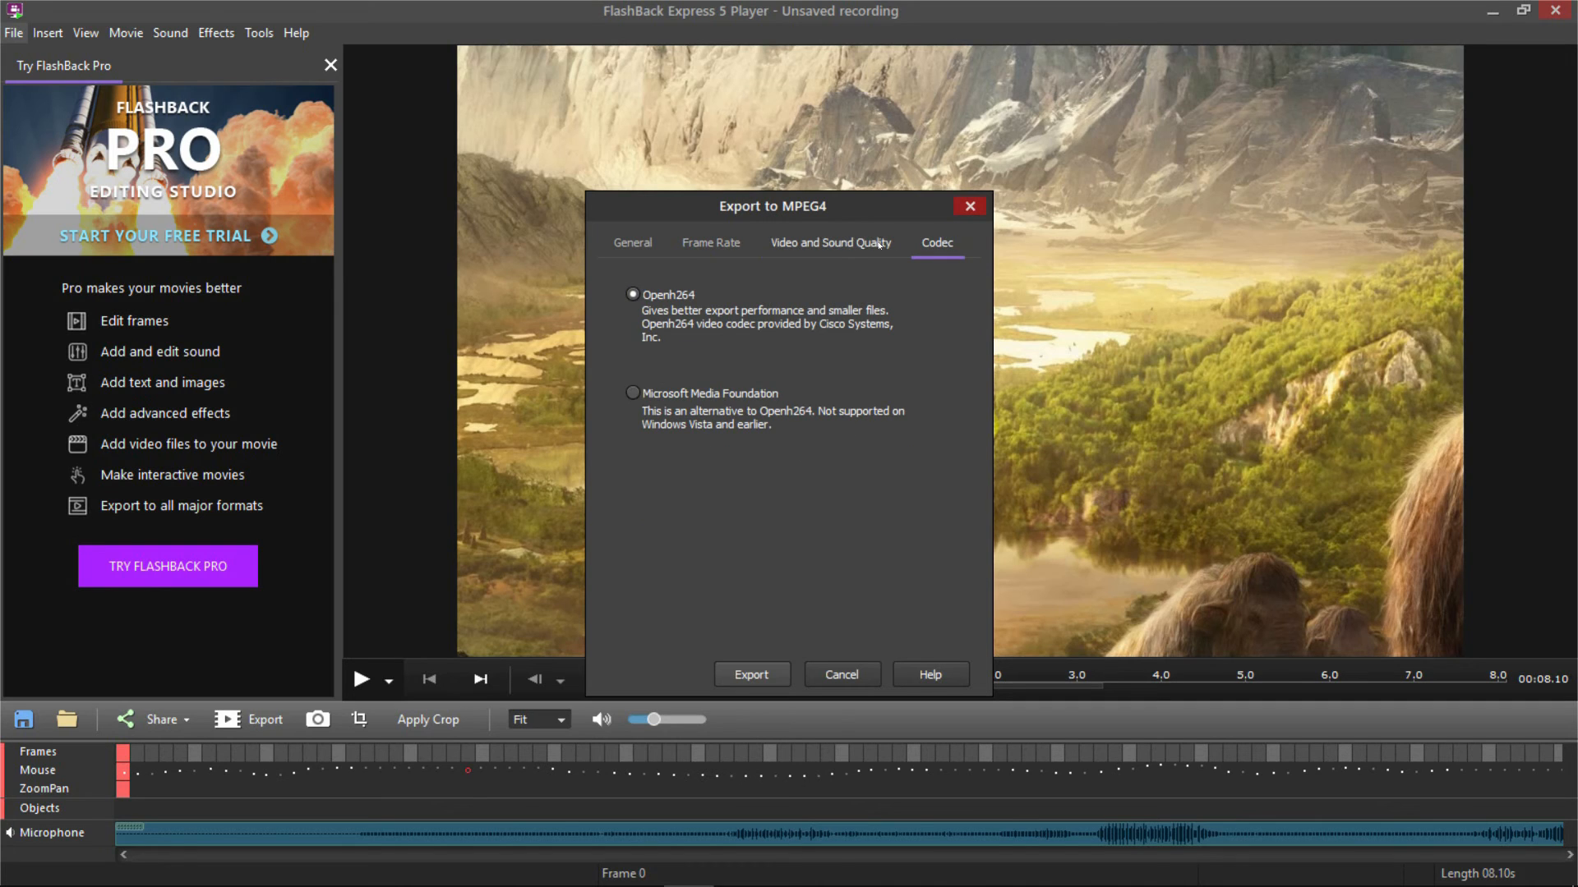